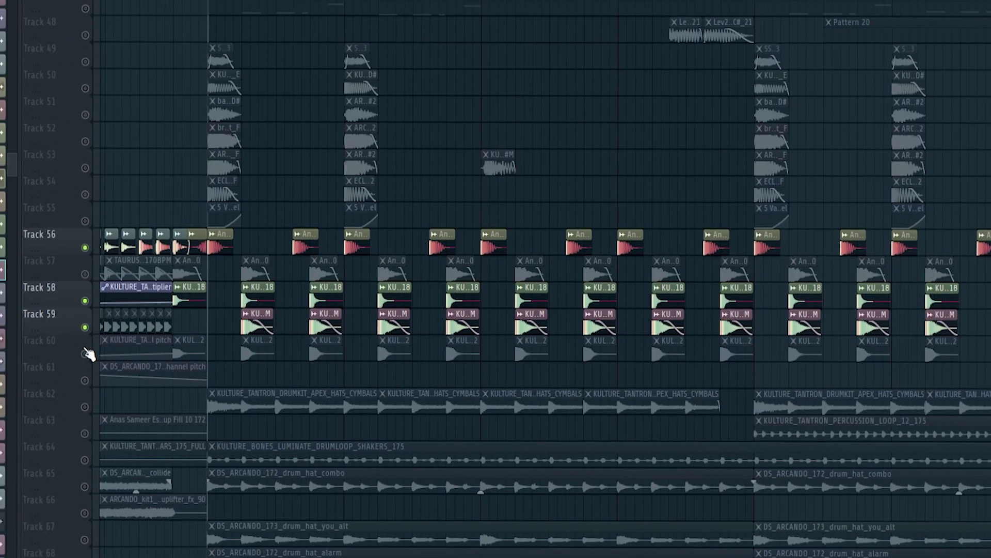
# Step: Solo the snare layer on track 60, and bring the layers on tracks 57 to 59 back in
pyautogui.keyDown('ctrl'); pyautogui.click(80, 352); pyautogui.keyUp('ctrl')
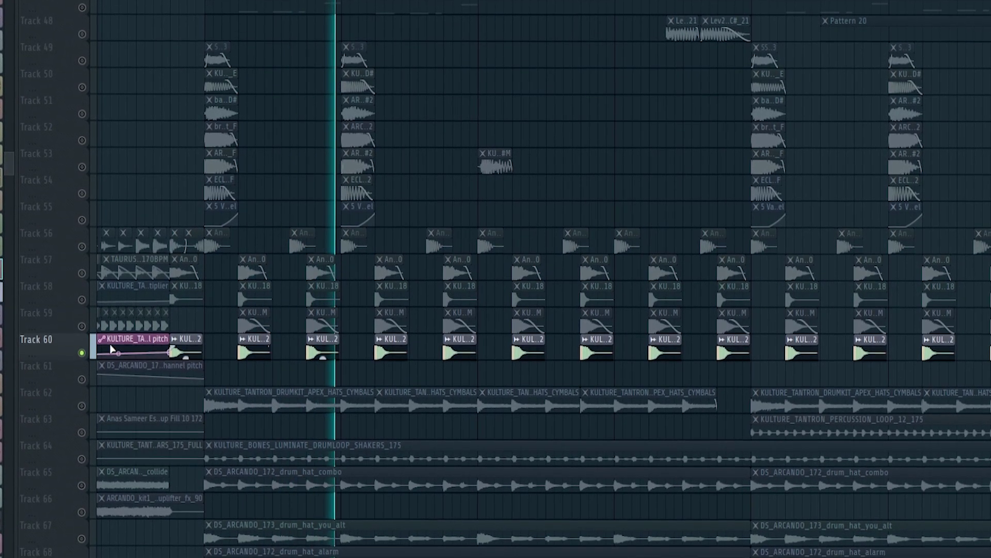
pyautogui.moveTo(82, 276); pyautogui.dragTo(83, 328)
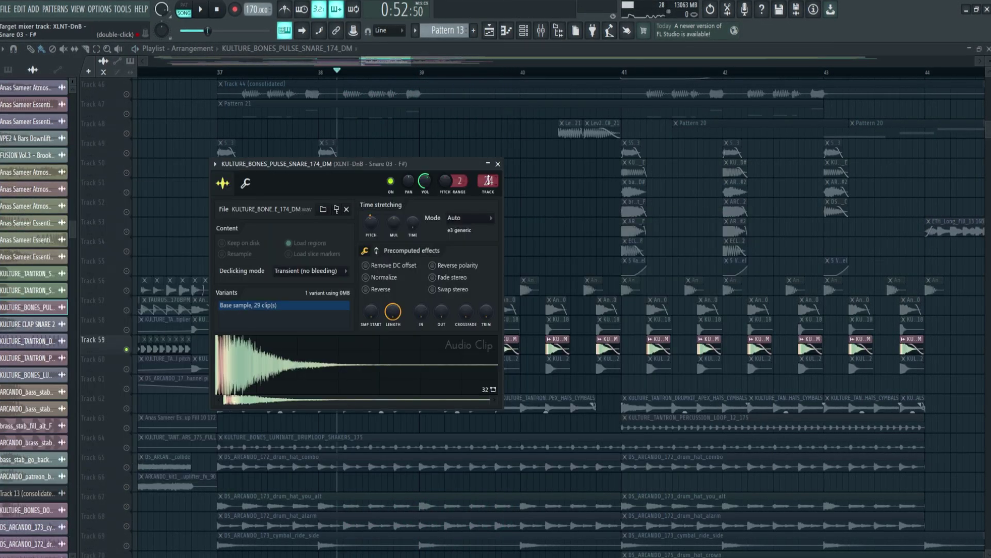
# Step: Examine the pulse snare's mixer track, plus Fruity Parametric EQ 2 and kHs Transient Shaper on the Snare bus
pyautogui.click(488, 181)
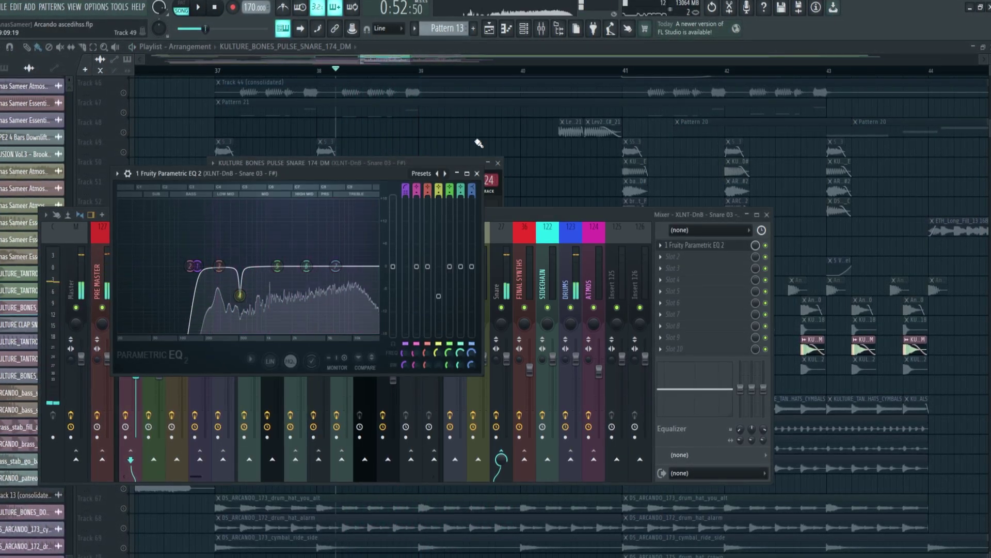
pyautogui.click(349, 365)
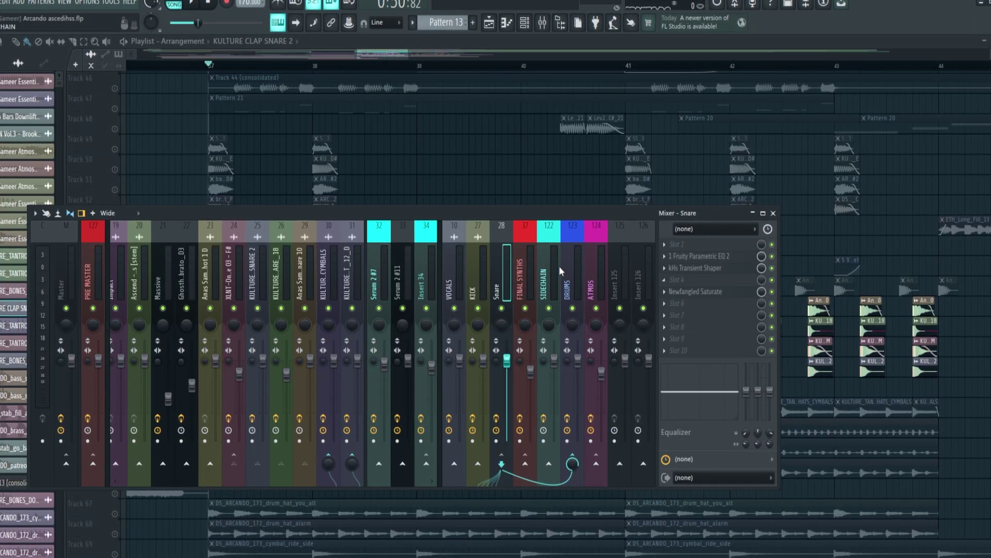
pyautogui.click(708, 258)
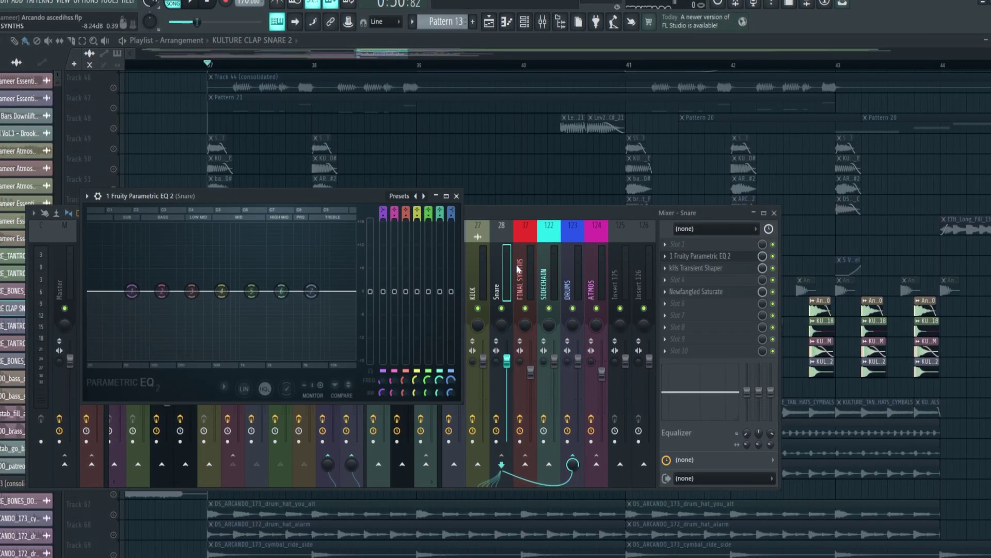
pyautogui.click(701, 269)
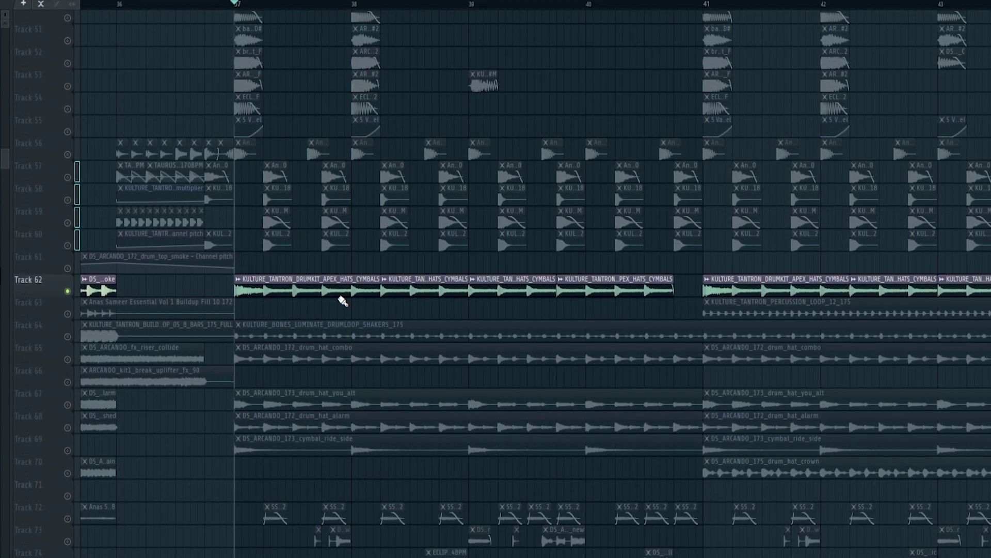
# Step: Audition the shaker loop on track 64 and the hat combo loop on track 65, each soloed
pyautogui.click(66, 337)
pyautogui.scroll(-1, 354, 316)
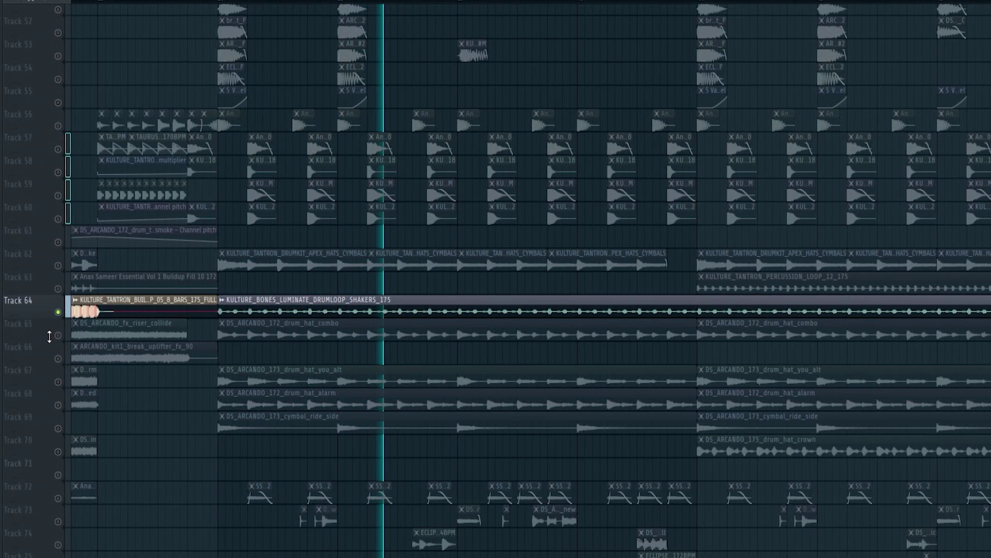
pyautogui.click(58, 338)
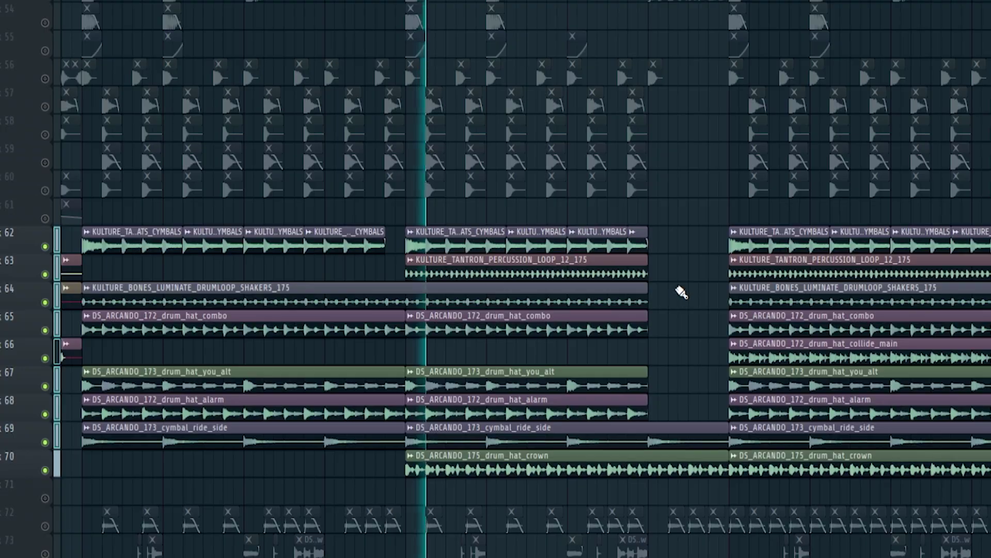
# Step: Examine kHs Transient Shaper, Fruity Parametric EQ 2 and both ShaperBox 3 instances on the APEX hats cymbals mixer track, arranging their windows
pyautogui.moveTo(626, 275); pyautogui.dragTo(380, 216)
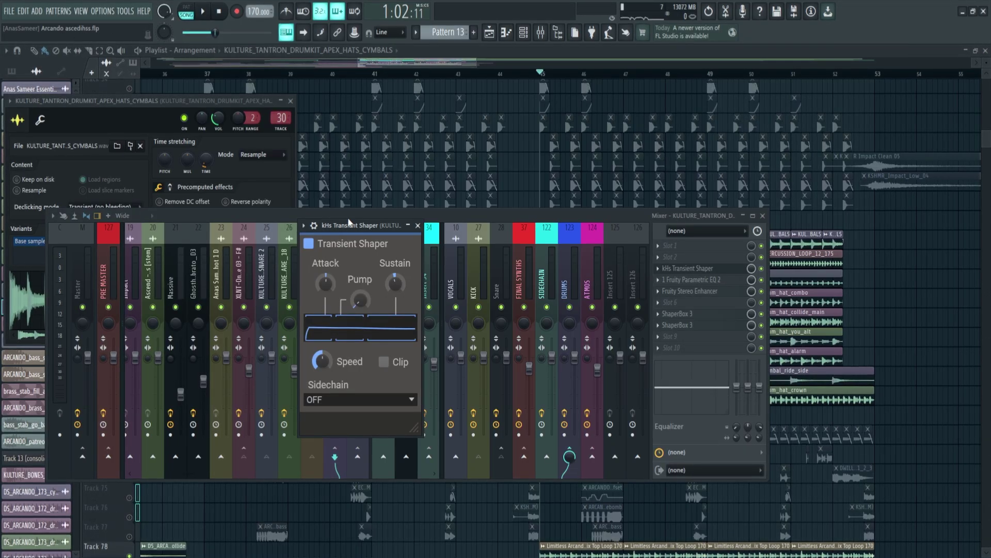
pyautogui.click(692, 280)
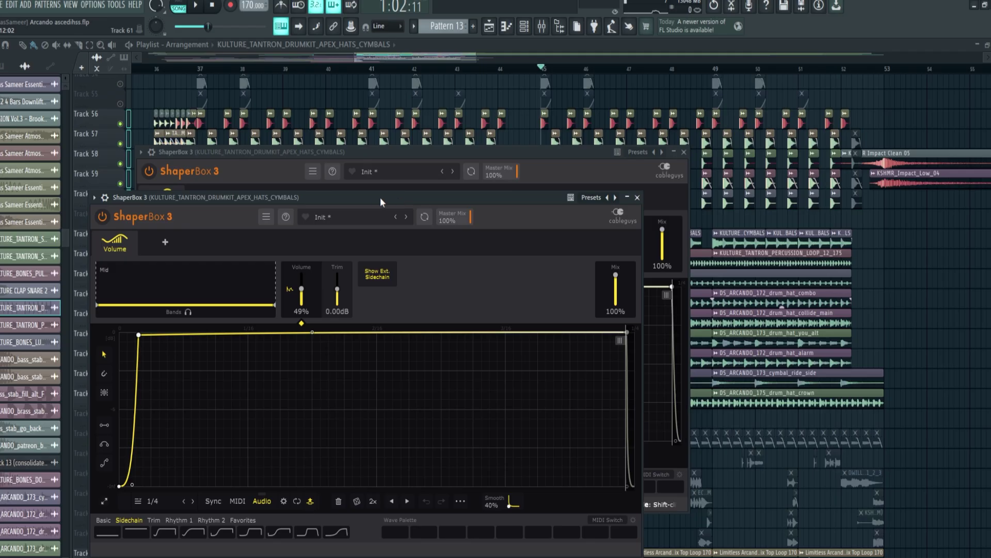
pyautogui.moveTo(380, 197); pyautogui.dragTo(650, 169)
pyautogui.moveTo(345, 153); pyautogui.dragTo(333, 154)
pyautogui.moveTo(723, 160); pyautogui.dragTo(736, 147)
# Step: Start playback and bring in the percussion fills on track 73
pyautogui.press('space')
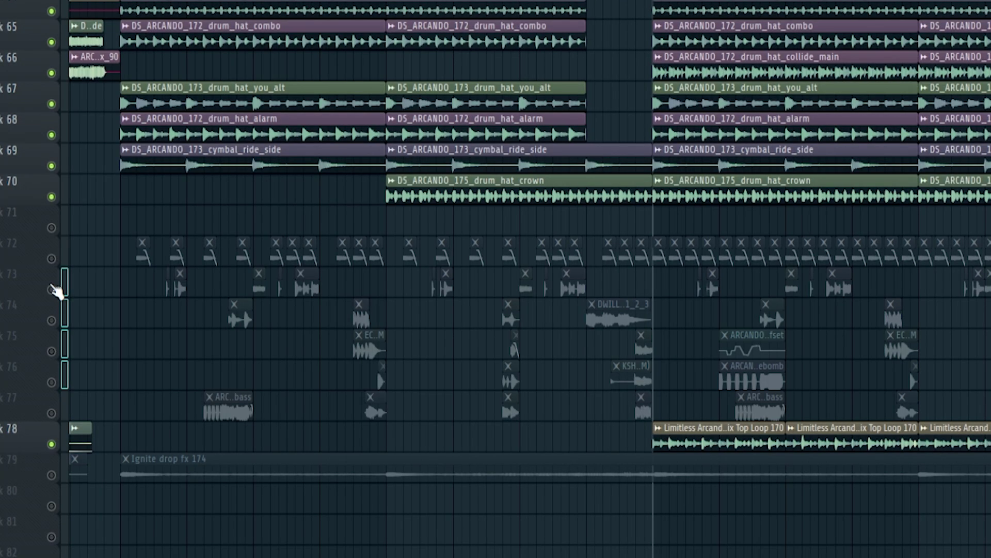
pyautogui.click(52, 290)
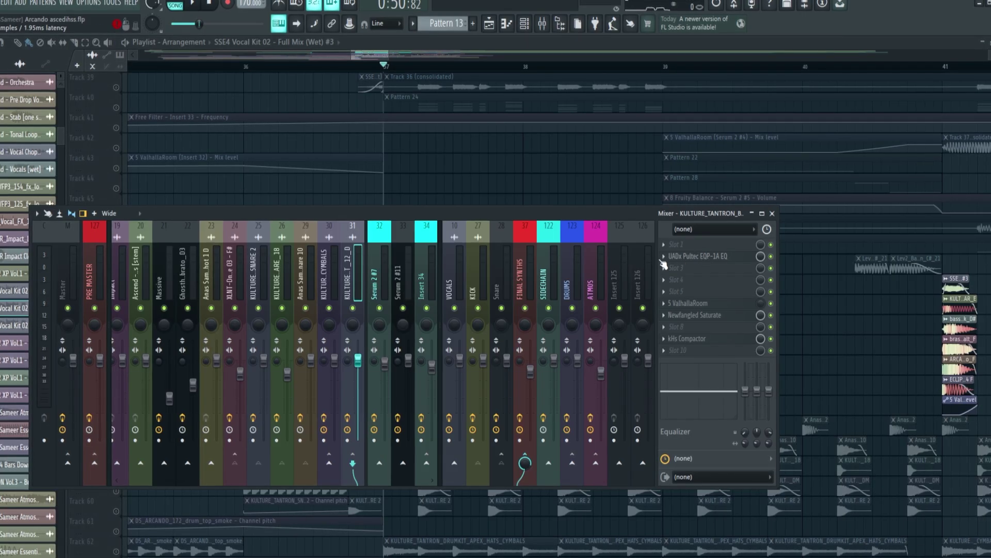
# Step: Open UADx Pultec EQP-1A EQ, Newfangled Saturate and kHs Compactor on the KULTURE_TANTRON_BASS_SHOT mixer track
pyautogui.click(680, 258)
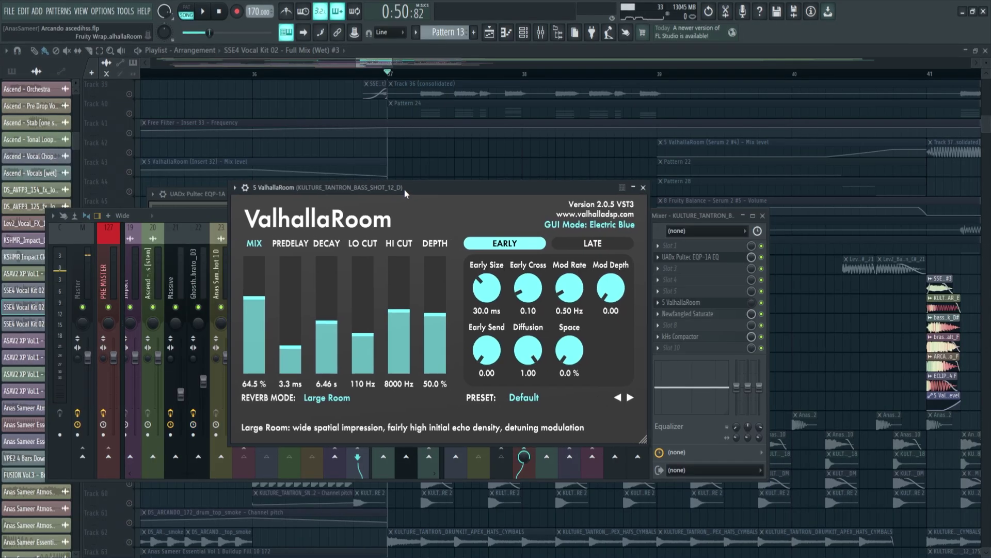
pyautogui.click(687, 313)
pyautogui.click(680, 337)
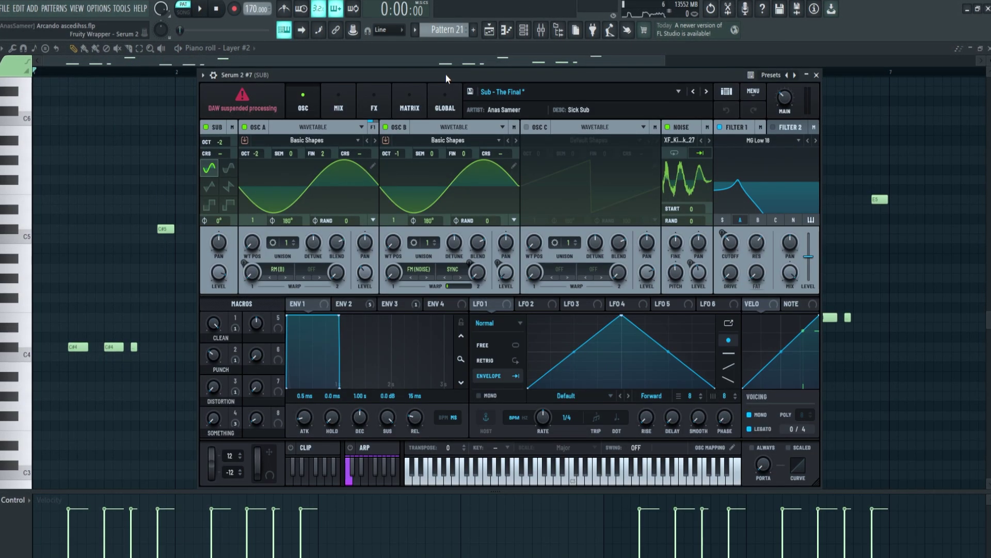
# Step: Play Pattern 21 and examine RC-20, Saturn 2, Decapitator, Gullfoss and Fruity Parametric EQ 2 on the Lev_Bass_Oneshot mixer track
pyautogui.press('space')
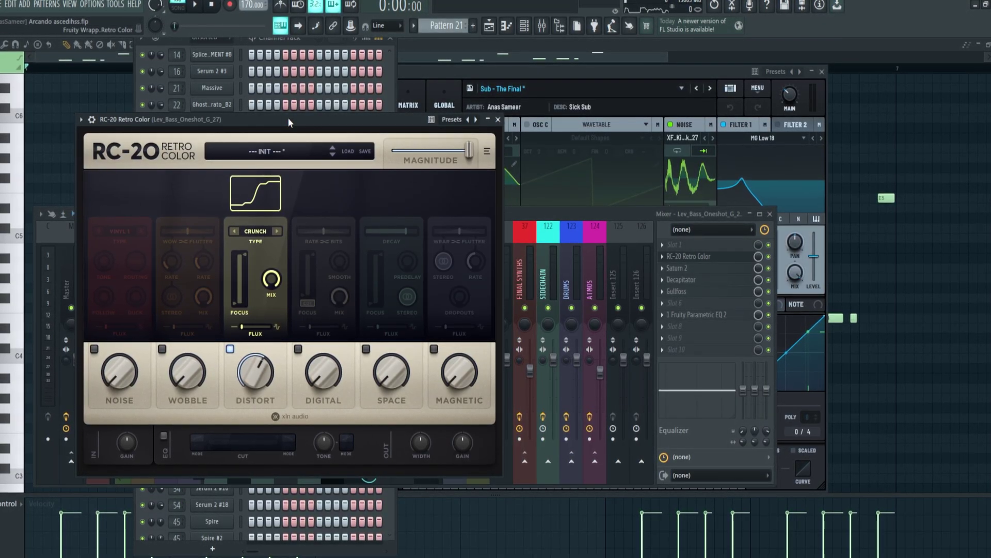
pyautogui.moveTo(287, 119); pyautogui.dragTo(360, 138)
pyautogui.click(679, 268)
pyautogui.click(698, 282)
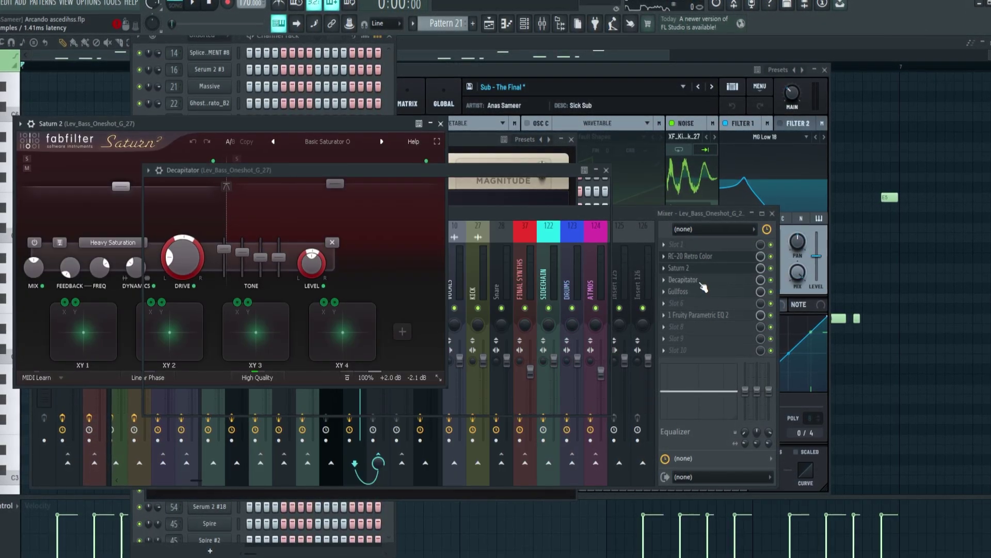
pyautogui.click(725, 294)
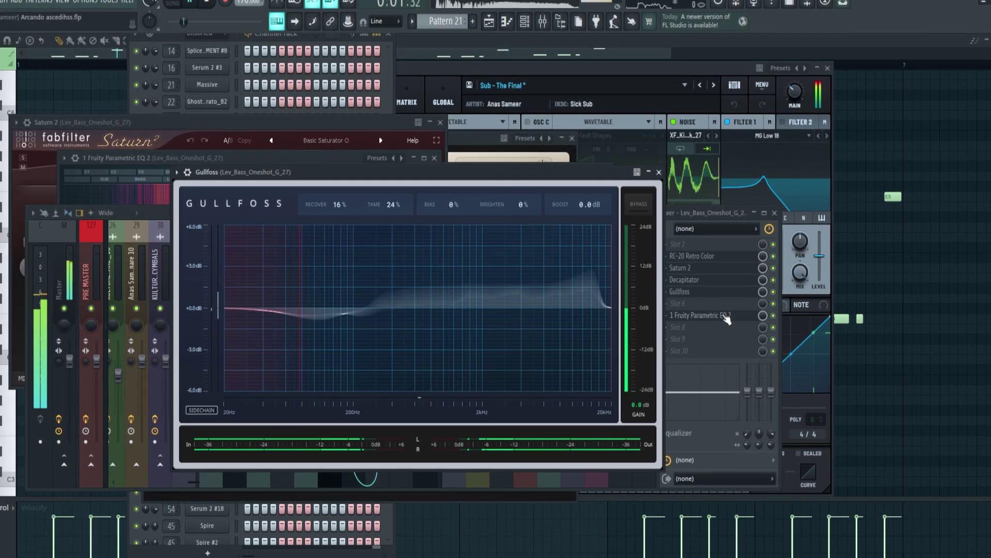
pyautogui.click(724, 316)
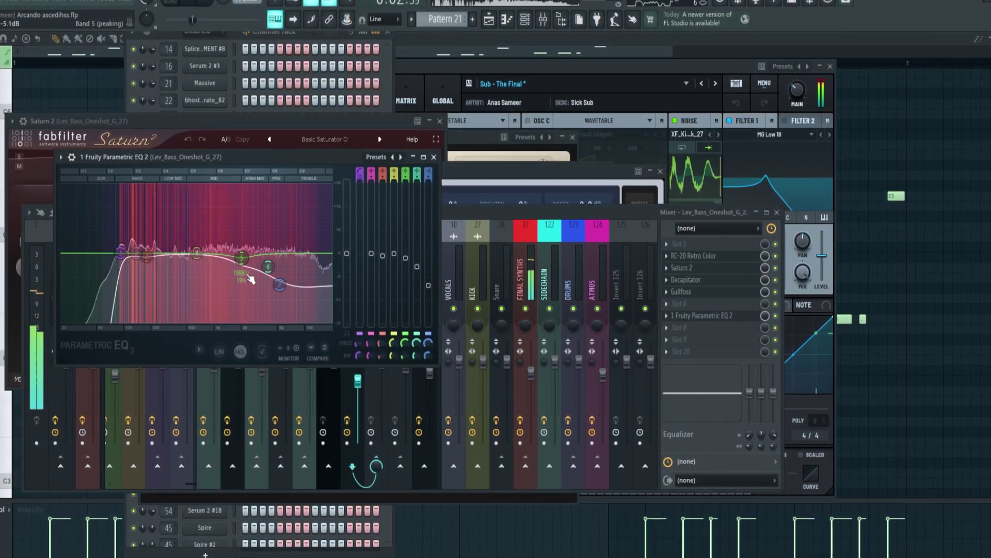
# Step: Examine kHs Compressor and Fruity Parametric EQ 2 on the SUB mixer track, and hide the mixer
pyautogui.click(166, 65)
pyautogui.press('F9')
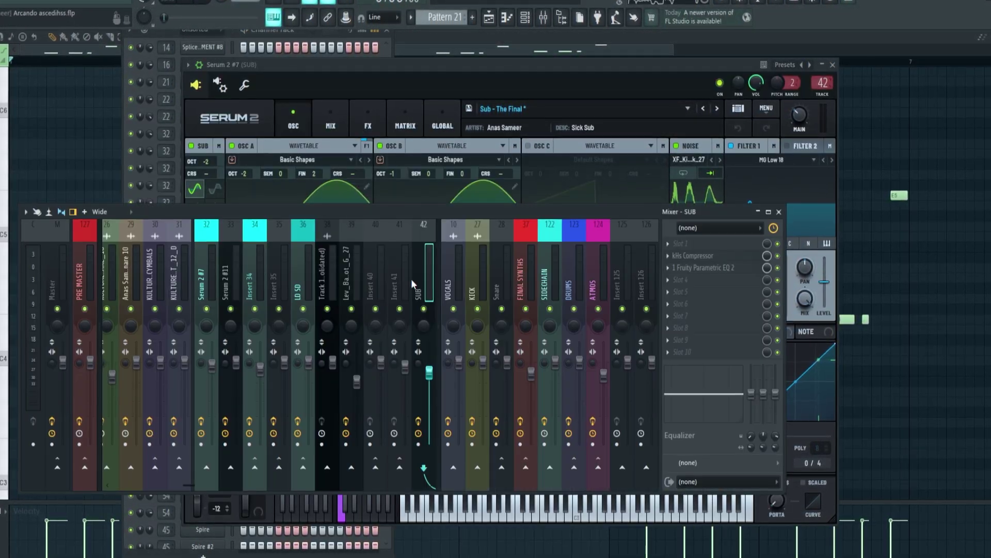
pyautogui.click(694, 255)
pyautogui.click(704, 267)
pyautogui.press('F9')
pyautogui.click(287, 264)
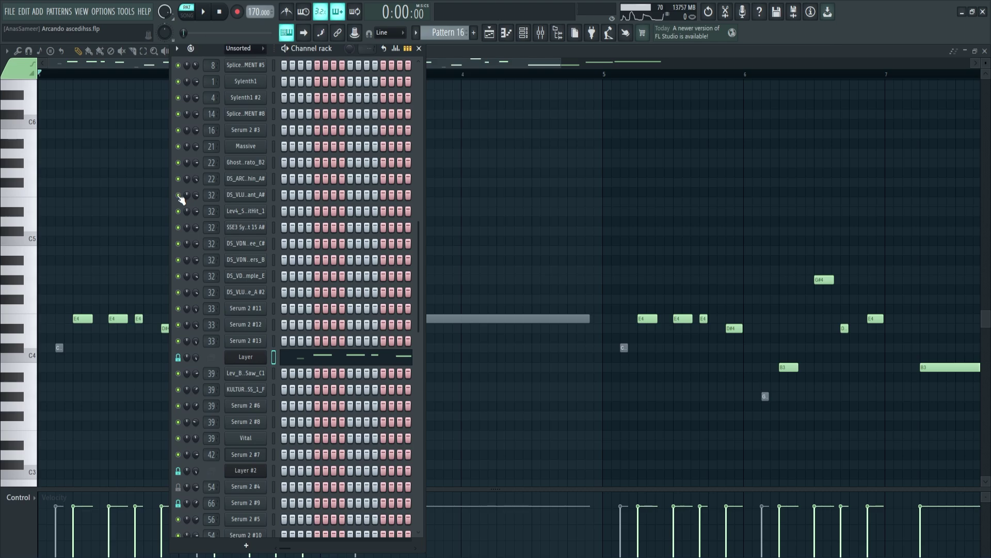
# Step: Play Pattern 16 while soloing the synth lead one-shot layers routed to mixer track 32 in turn
pyautogui.rightClick(178, 195)
pyautogui.press('space')
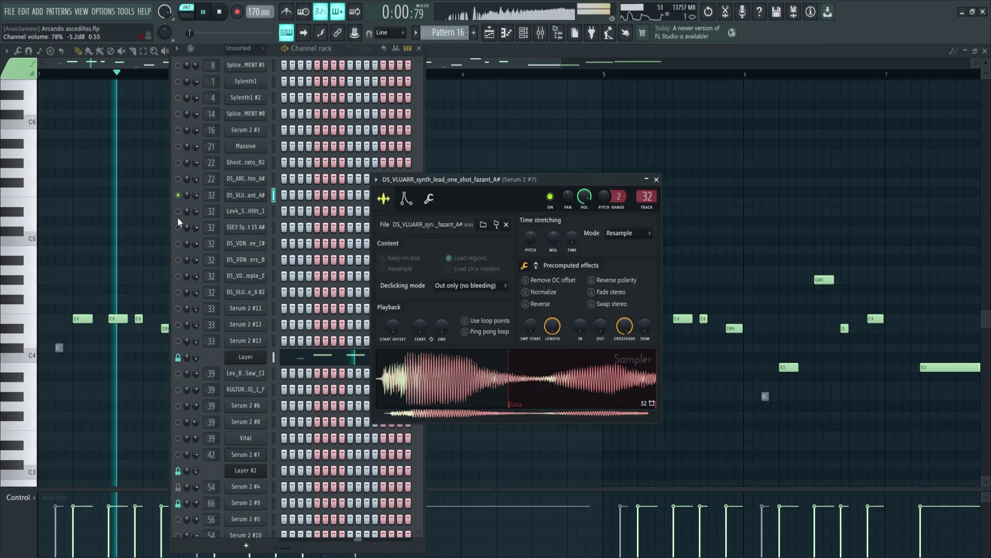
pyautogui.rightClick(178, 211)
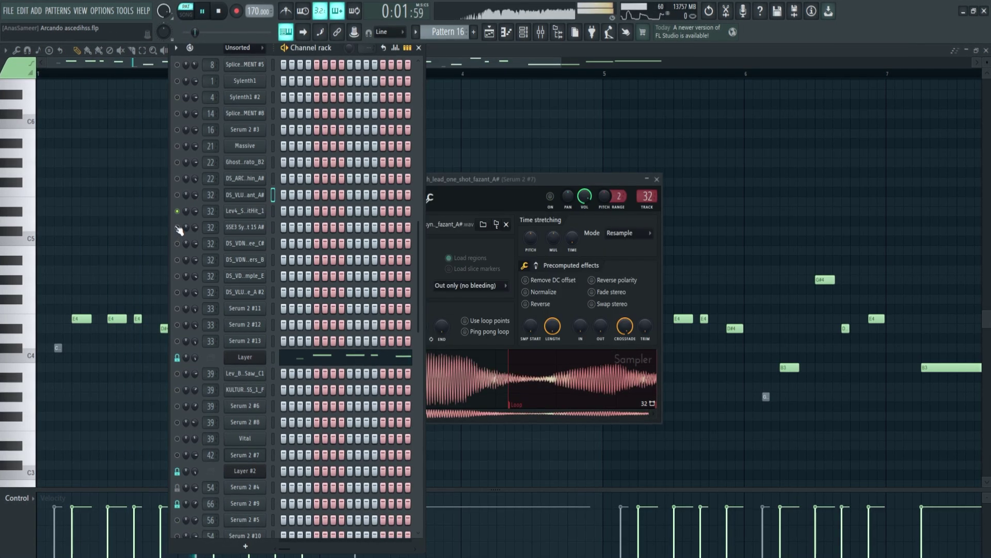
pyautogui.rightClick(178, 243)
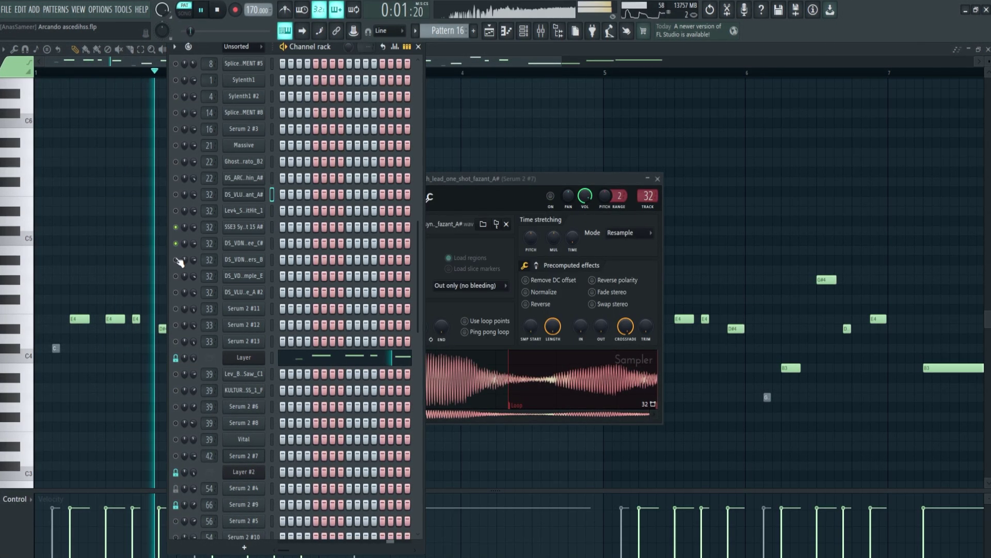
# Step: Hide the channel rack and play Pattern 16 with the Serum 2 #11 pluck open
pyautogui.click(523, 31)
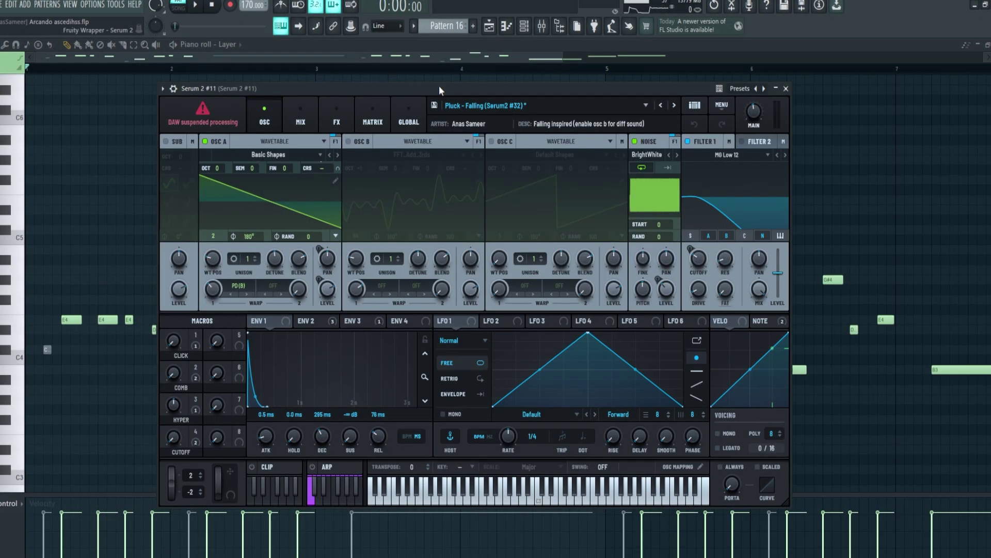
pyautogui.press('space')
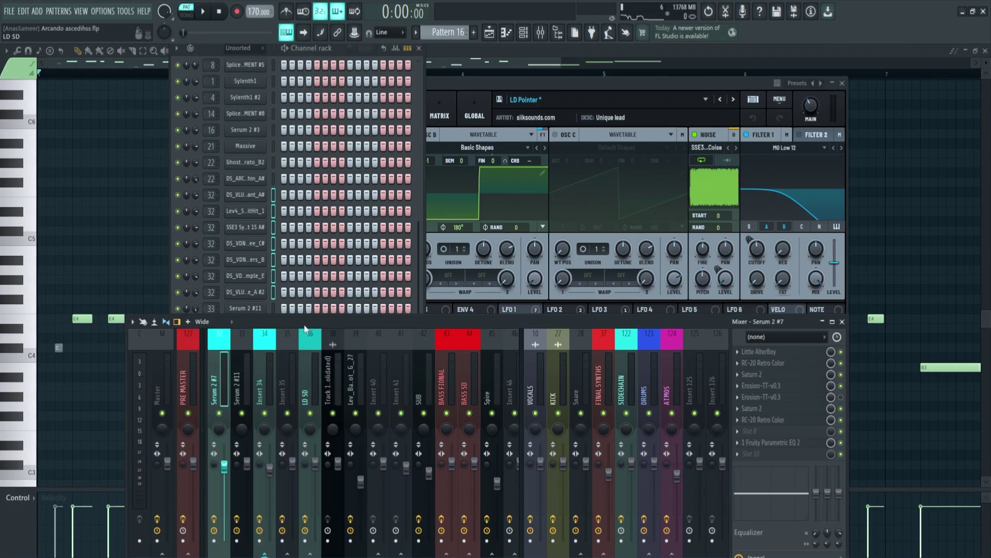
# Step: Examine Little AlterBoy, RC-20 Retro Color, Saturn 2, Erosion and Fruity Parametric EQ 2 on the Serum 2 #7 mixer track
pyautogui.moveTo(516, 321); pyautogui.dragTo(516, 168)
pyautogui.click(760, 198)
pyautogui.moveTo(335, 197); pyautogui.dragTo(439, 193)
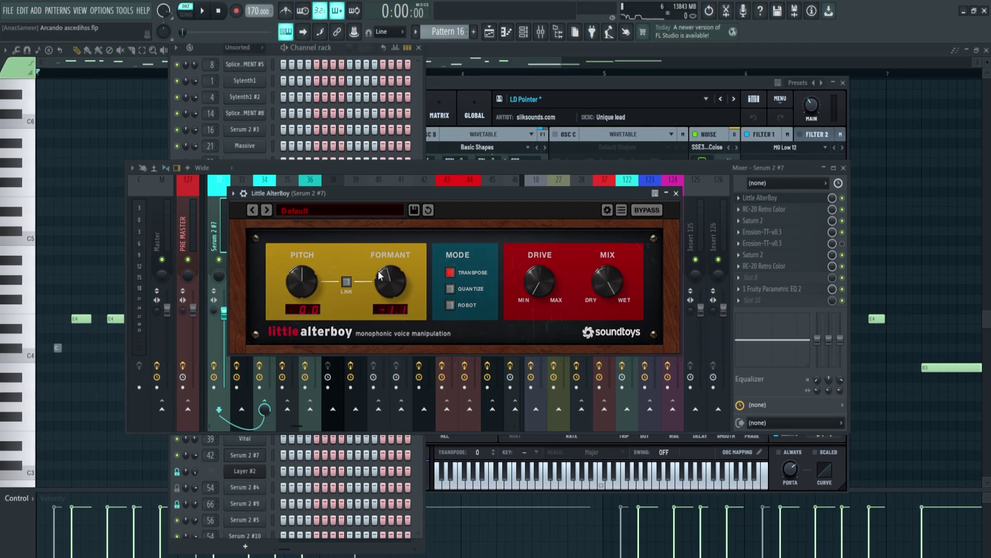
pyautogui.click(790, 209)
pyautogui.click(779, 222)
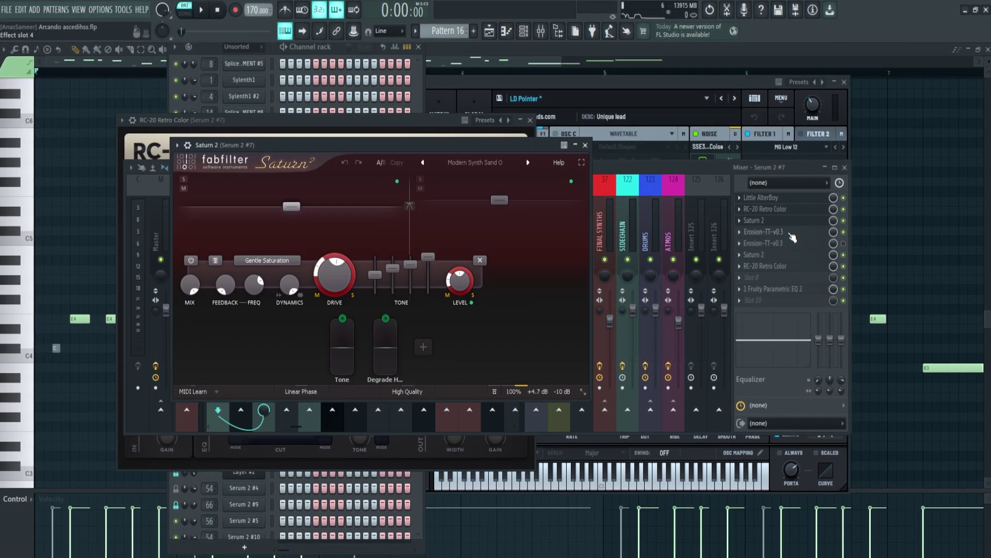
pyautogui.click(790, 233)
pyautogui.click(767, 254)
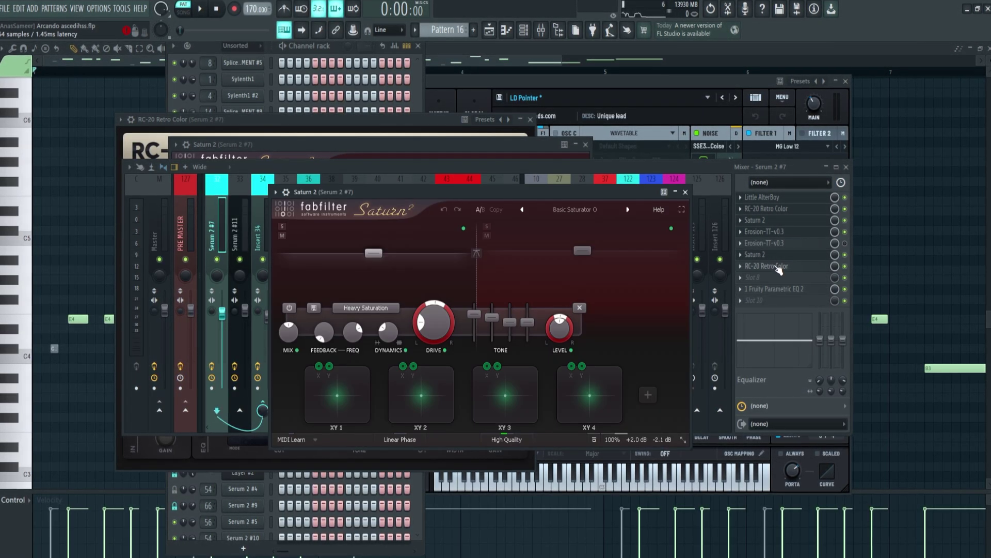
pyautogui.click(770, 265)
pyautogui.click(773, 289)
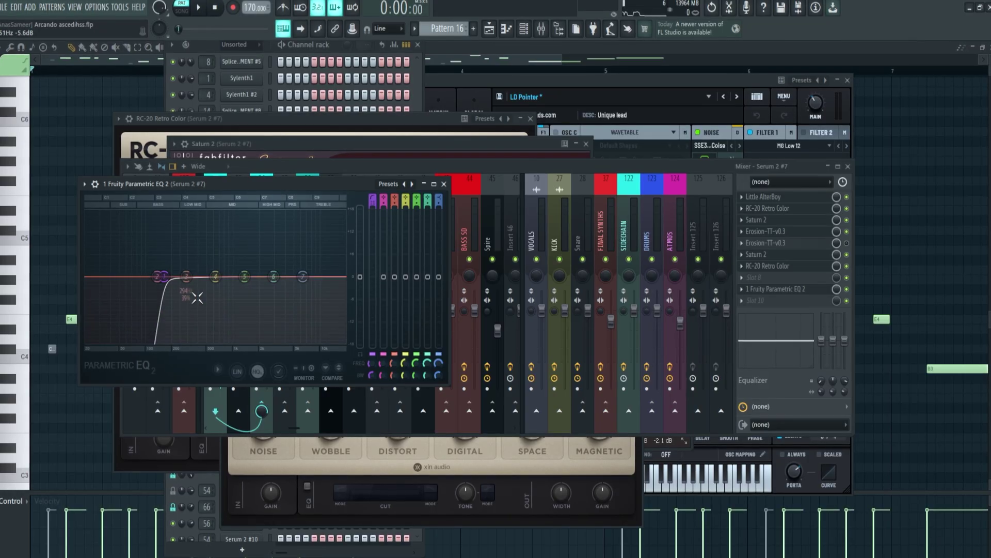
# Step: Select mixer track Insert 34 and examine its first two Fruity Parametric EQ 2 instances, Decapitator and ValhallaRoom
pyautogui.click(283, 176)
pyautogui.click(356, 200)
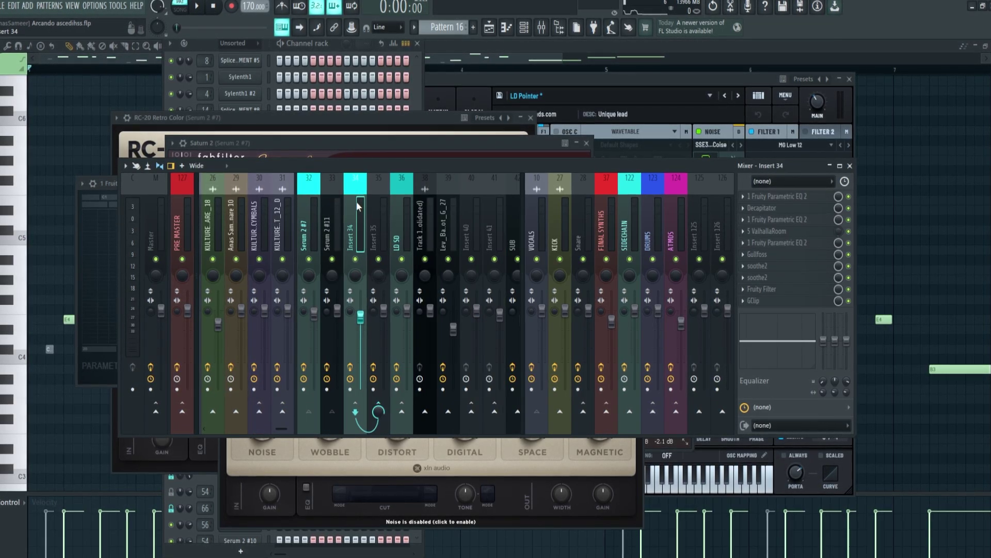
pyautogui.click(778, 196)
pyautogui.click(790, 208)
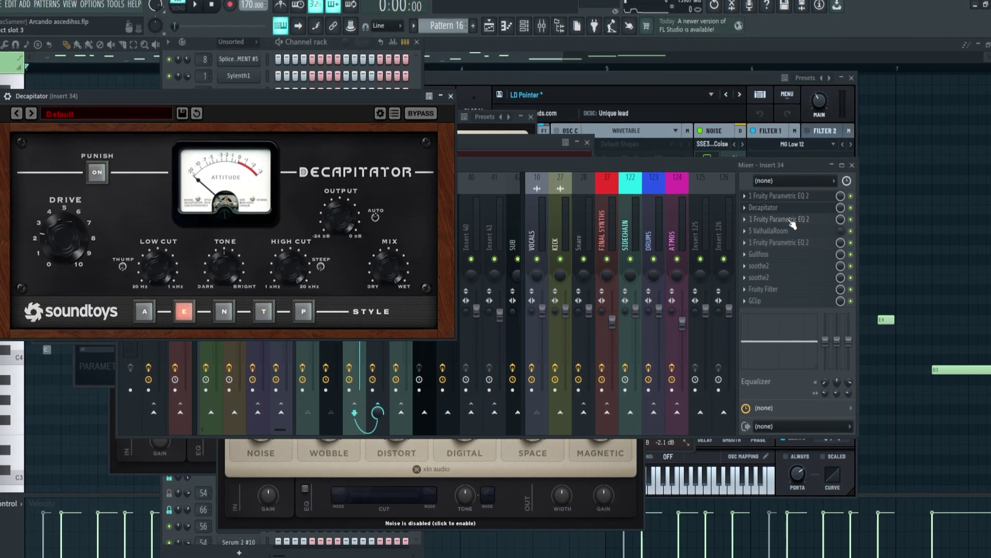
pyautogui.click(792, 220)
pyautogui.click(769, 230)
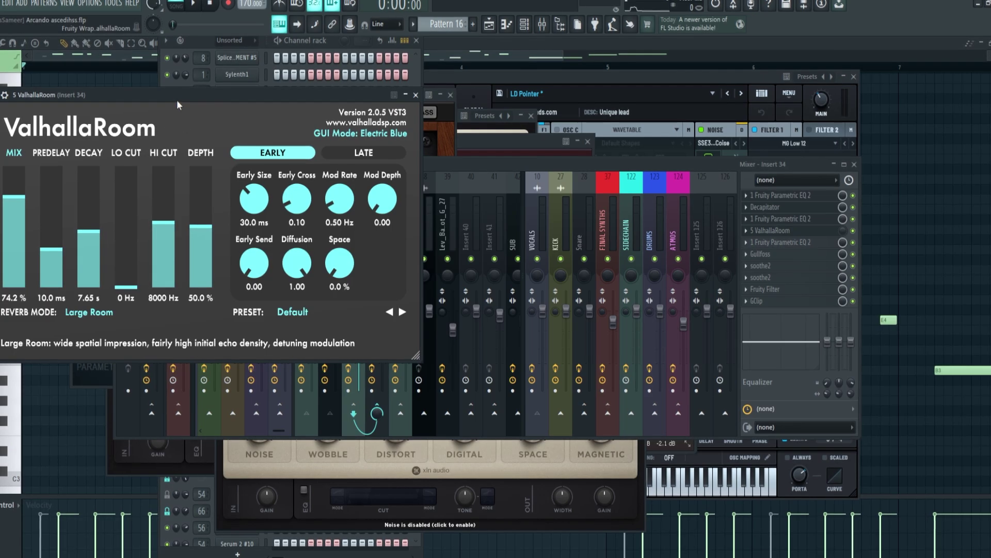
pyautogui.moveTo(176, 100); pyautogui.dragTo(428, 206)
# Step: Examine Gullfoss and the first soothe2 on Insert 34, and dismiss the effect windows
pyautogui.click(428, 296)
pyautogui.click(762, 254)
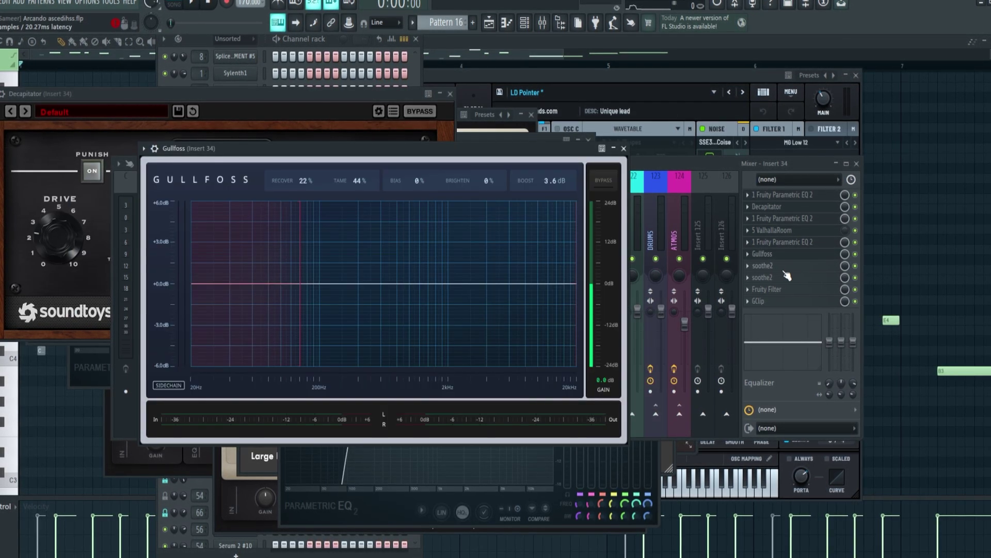
pyautogui.click(762, 266)
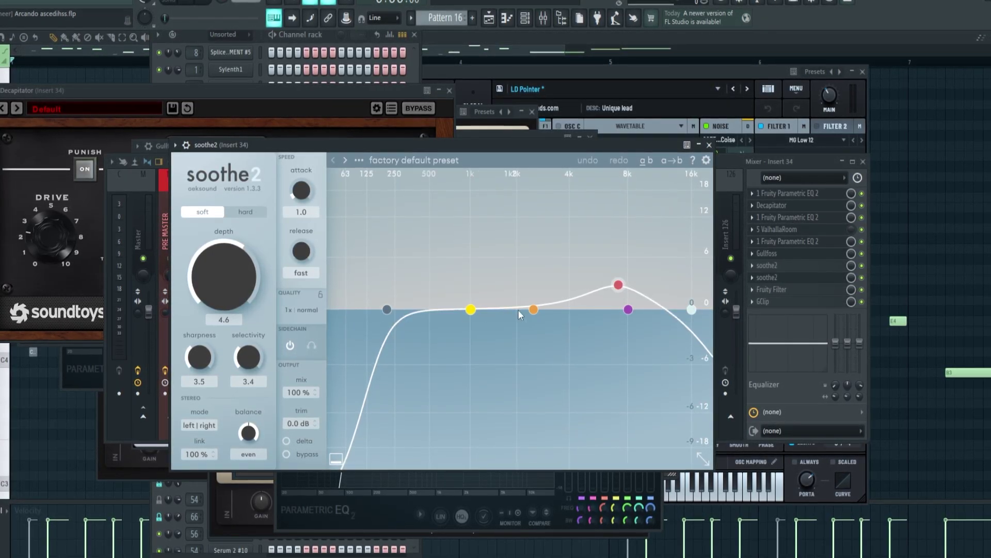
pyautogui.press('Escape')
pyautogui.press('Escape')
pyautogui.press('Escape')
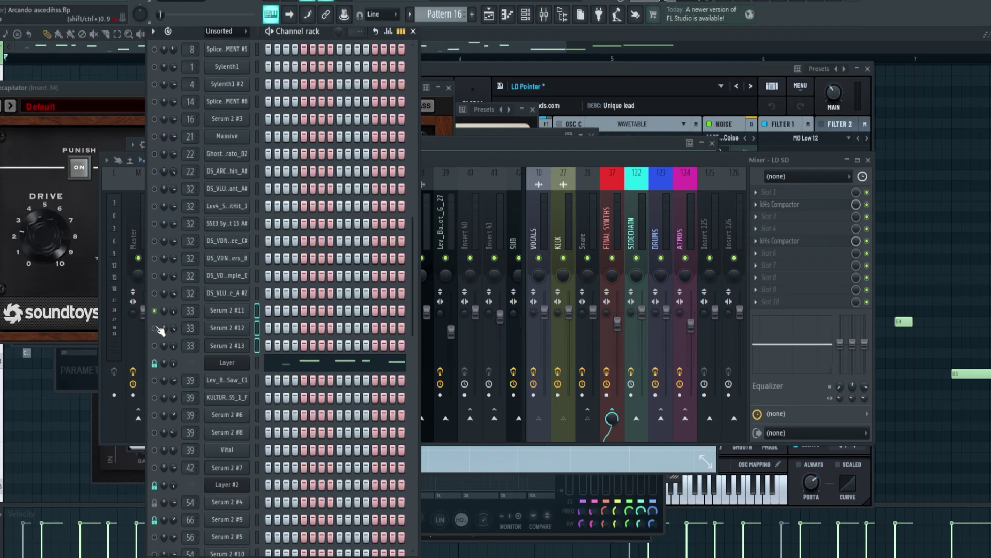
# Step: Examine the first OTT, Decapitator and second OTT on the Serum 2 #11 mixer track
pyautogui.click(190, 345)
pyautogui.click(807, 194)
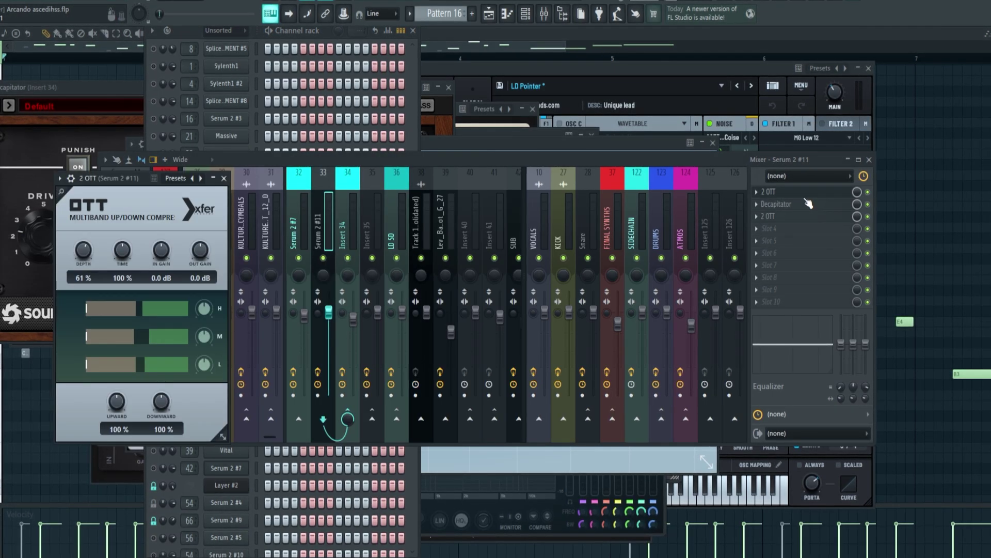
pyautogui.click(805, 206)
pyautogui.click(802, 217)
pyautogui.click(344, 218)
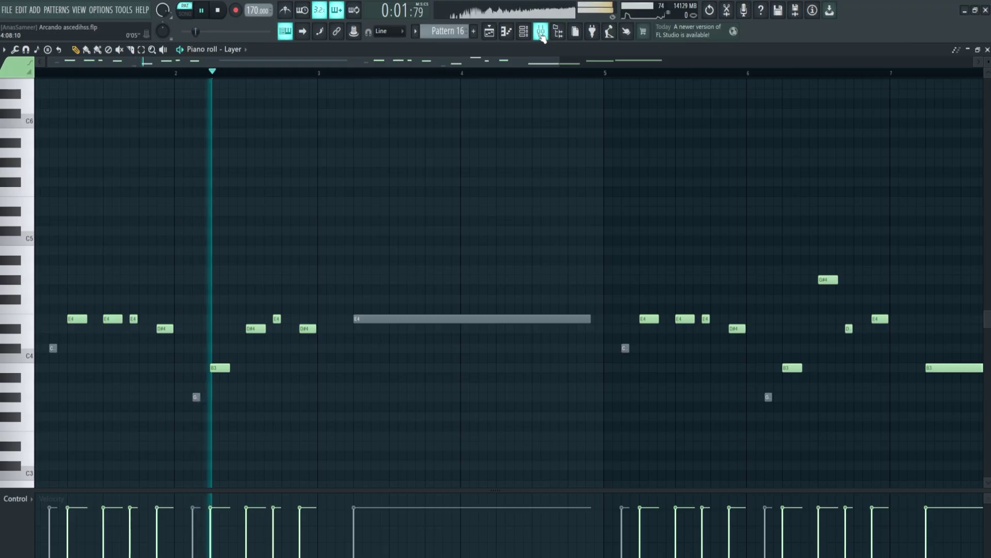
pyautogui.click(542, 32)
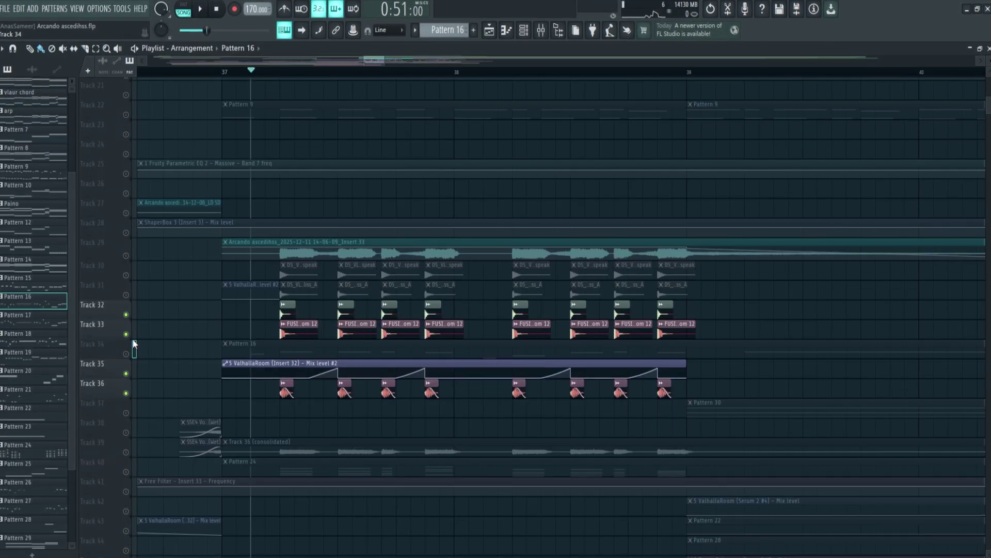
# Step: Play the arrangement from bar 37 and audition Track 36 and Track 33 in isolation
pyautogui.press('space')
pyautogui.keyDown('ctrl'); pyautogui.click(125, 393); pyautogui.keyUp('ctrl')
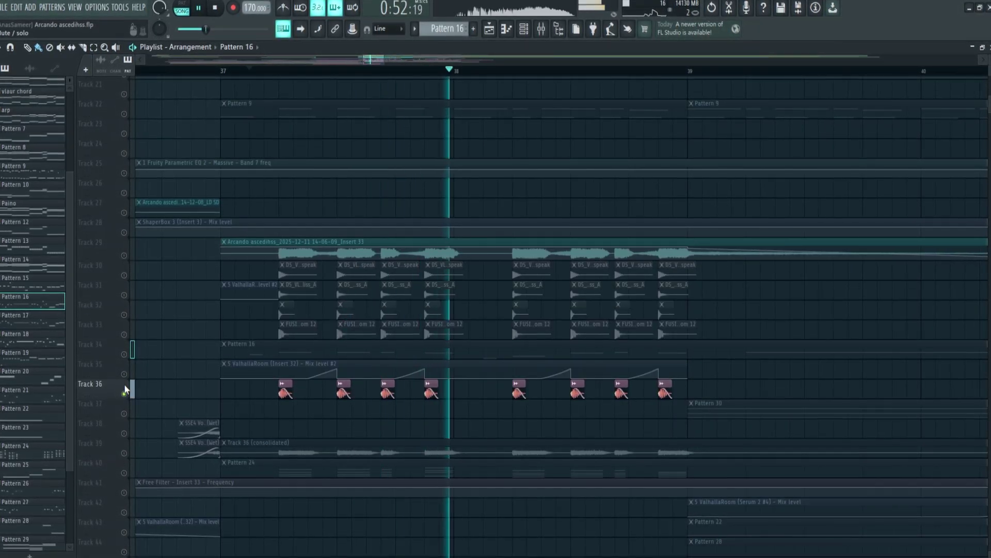
pyautogui.keyDown('ctrl'); pyautogui.click(125, 334); pyautogui.keyUp('ctrl')
pyautogui.press('space')
pyautogui.press('space')
pyautogui.press('space')
# Step: Enable playlist Tracks 32 to 36 and play them together with Pattern 16
pyautogui.moveTo(121, 315); pyautogui.dragTo(122, 379)
pyautogui.press('space')
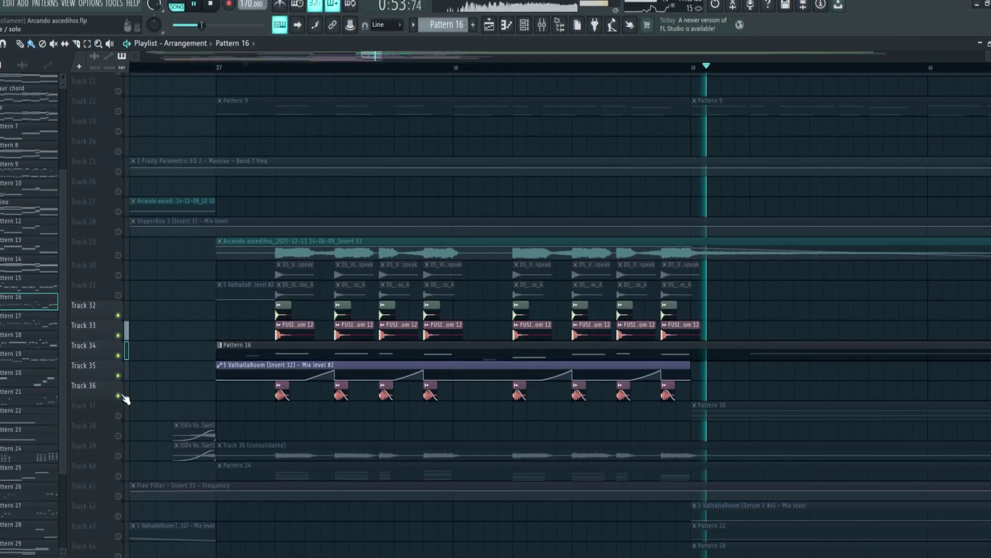
pyautogui.press('space')
# Step: Enable playlist Tracks 29 to 31 and play the rendered Insert 33 audio with its layered one-shots
pyautogui.moveTo(117, 255); pyautogui.dragTo(117, 295)
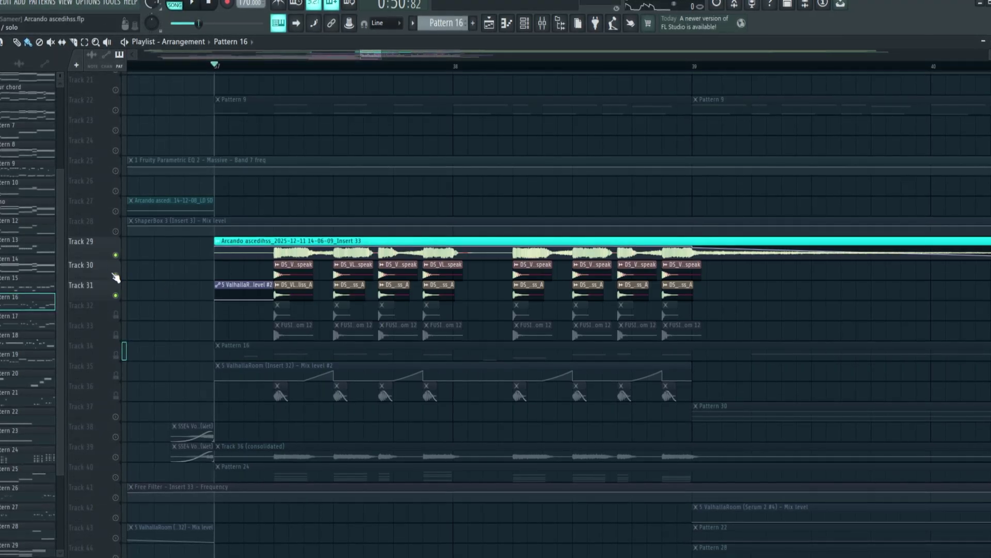
pyautogui.press('space')
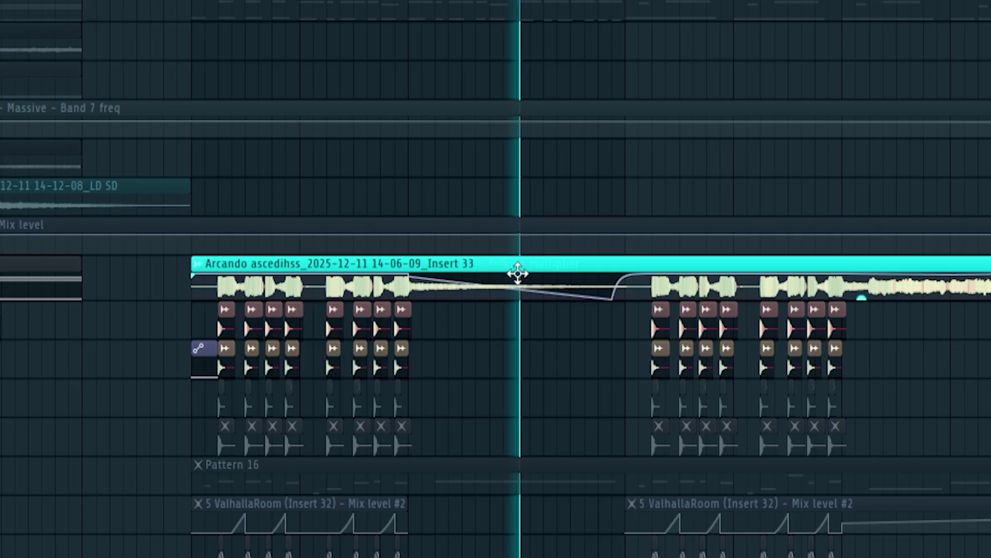
pyautogui.press('space')
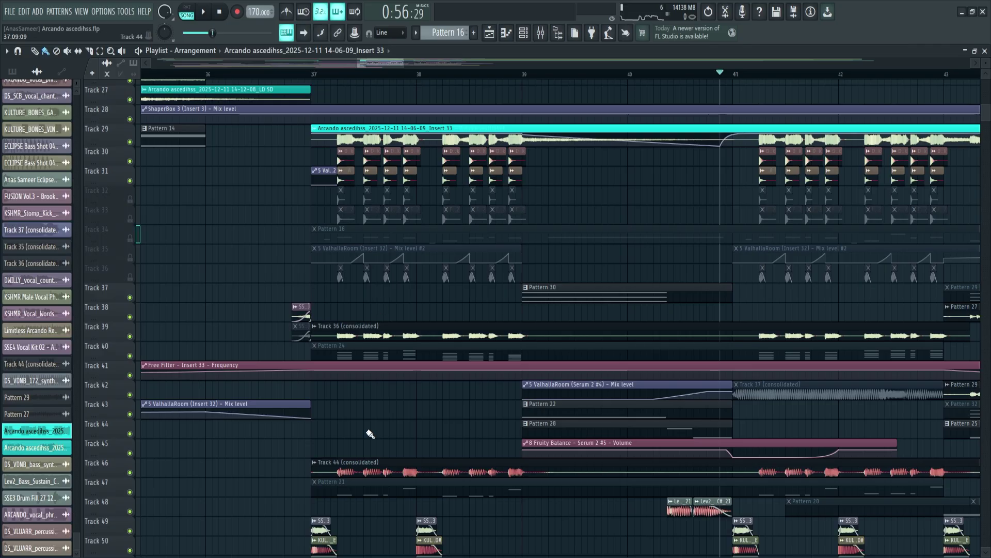
# Step: Examine the kick, clap, hat, cymbal and percussion layers on playlist Tracks 56 to 76 during playback
pyautogui.scroll(-10, 370, 413)
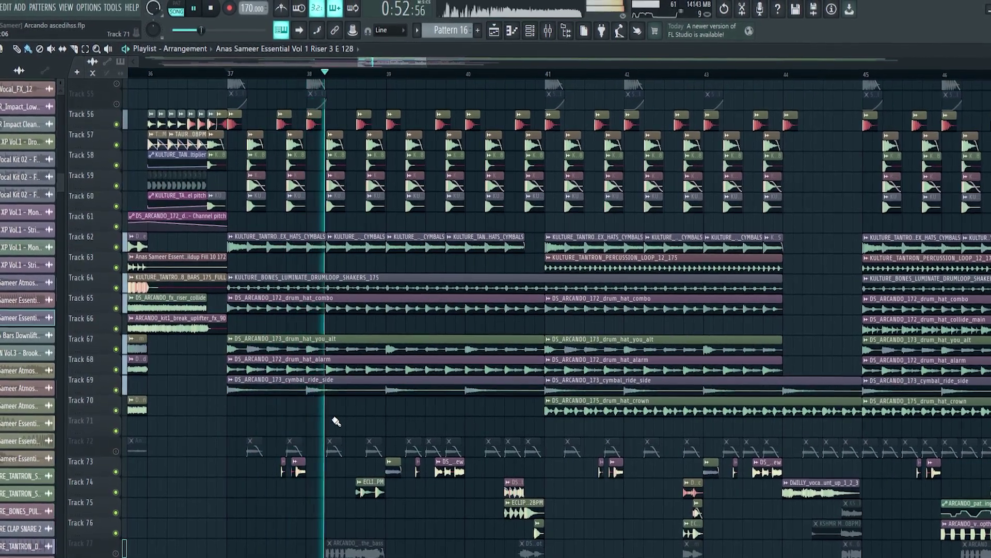
pyautogui.scroll(5, 336, 465)
pyautogui.scroll(-6, 370, 124)
pyautogui.scroll(-1, 369, 124)
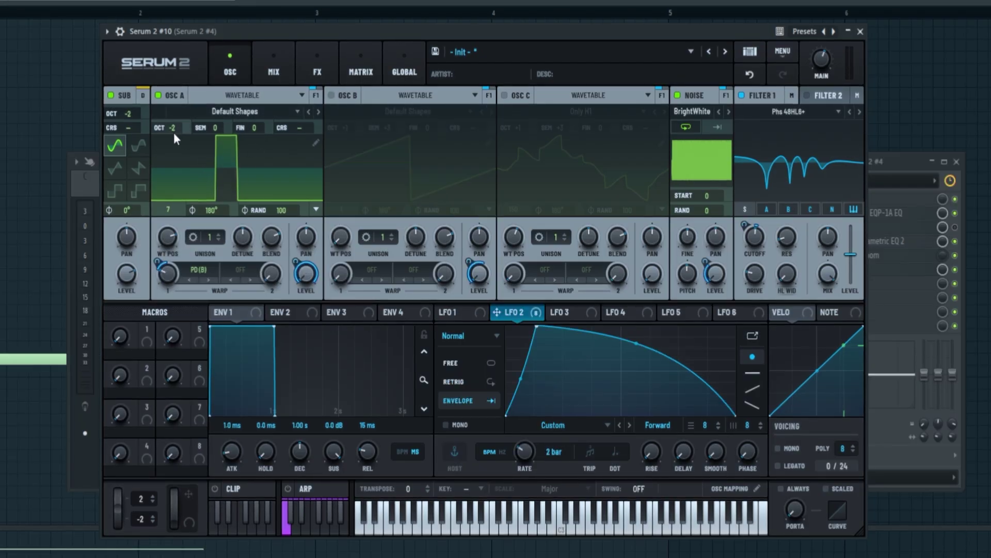
# Step: Turn on Osc B in Serum 2 #10, audition the bass, and turn on Filter 1
pyautogui.rightClick(513, 314)
pyautogui.press('Escape')
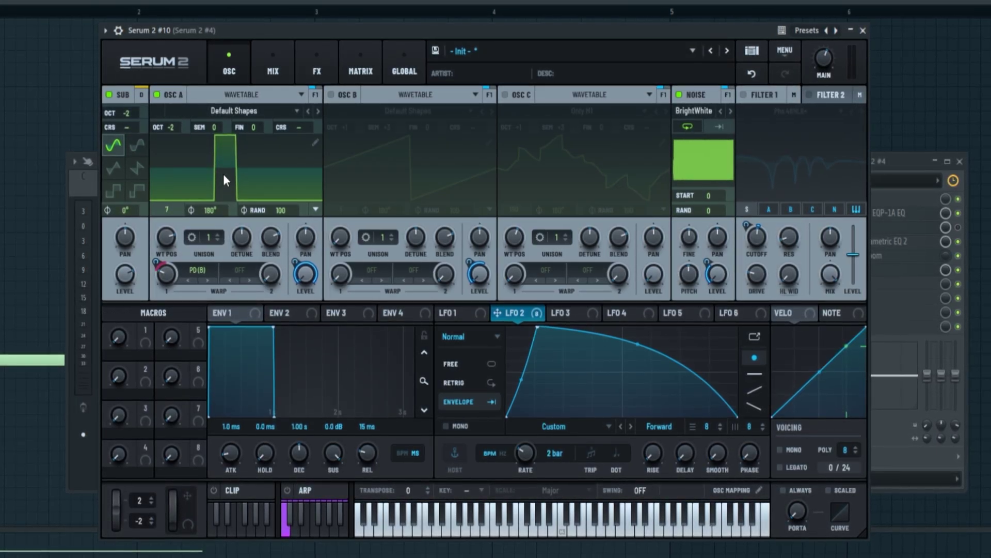
pyautogui.press('space')
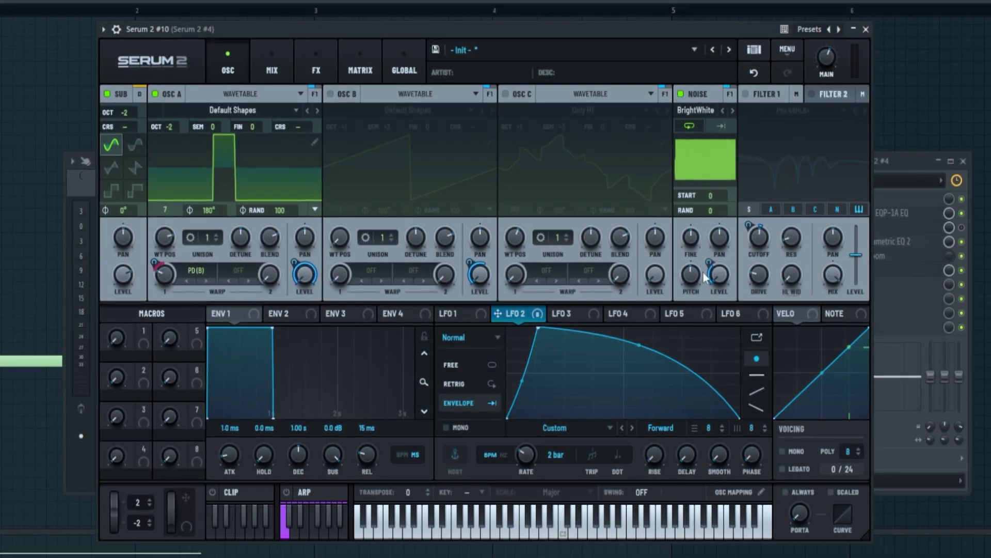
pyautogui.click(330, 93)
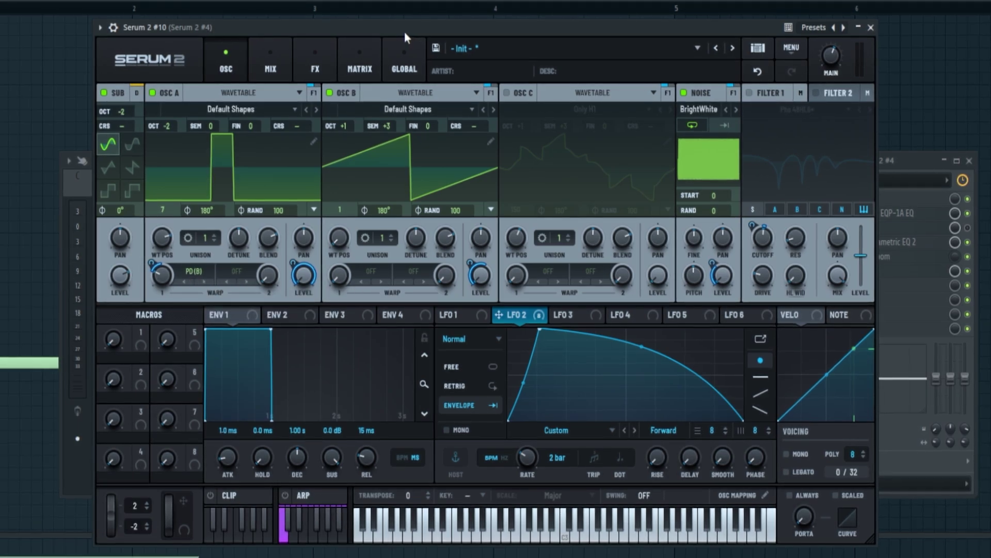
pyautogui.press('space')
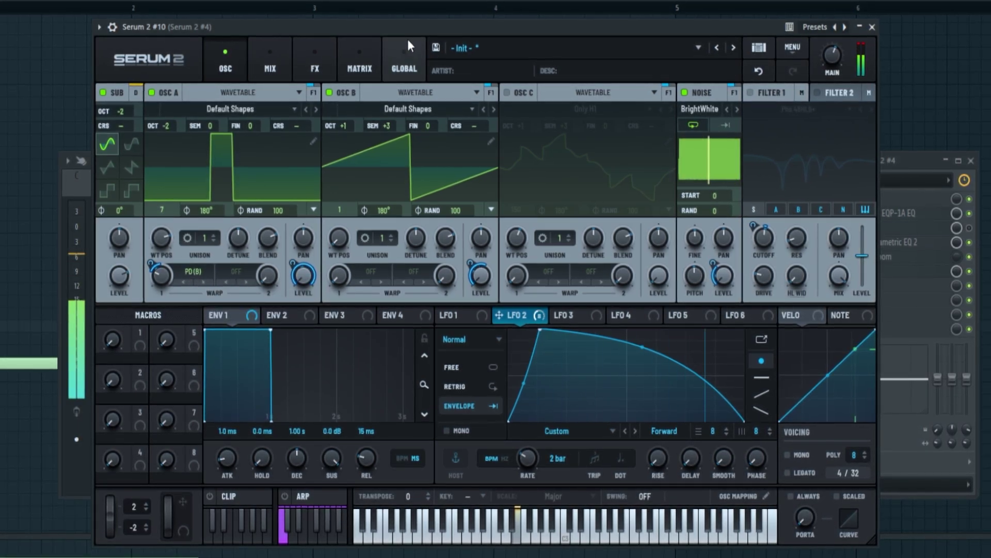
pyautogui.click(751, 92)
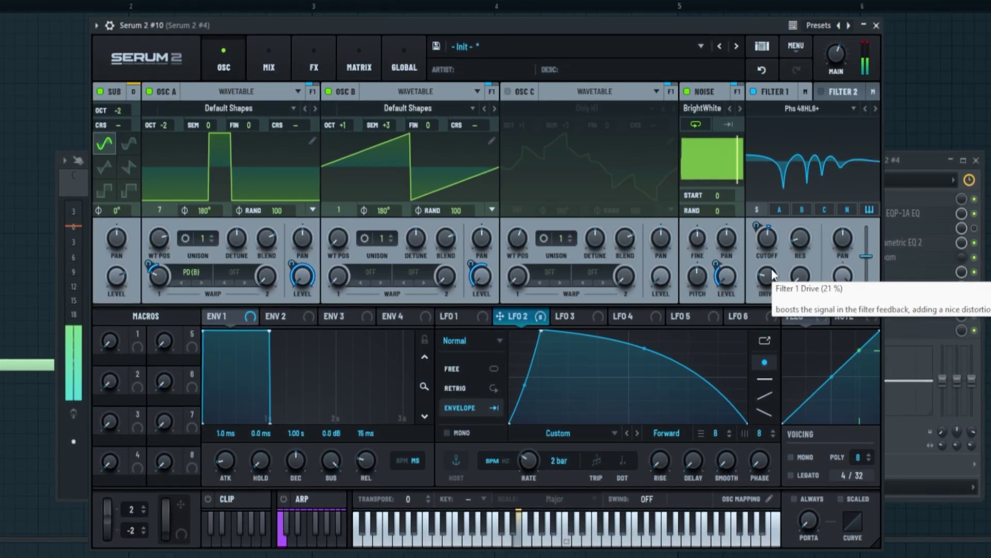
# Step: Show the Serum 2 #10 effects and enable Splitter L/H with its Distortion, Hyper/Dimension and Chorus
pyautogui.click(316, 51)
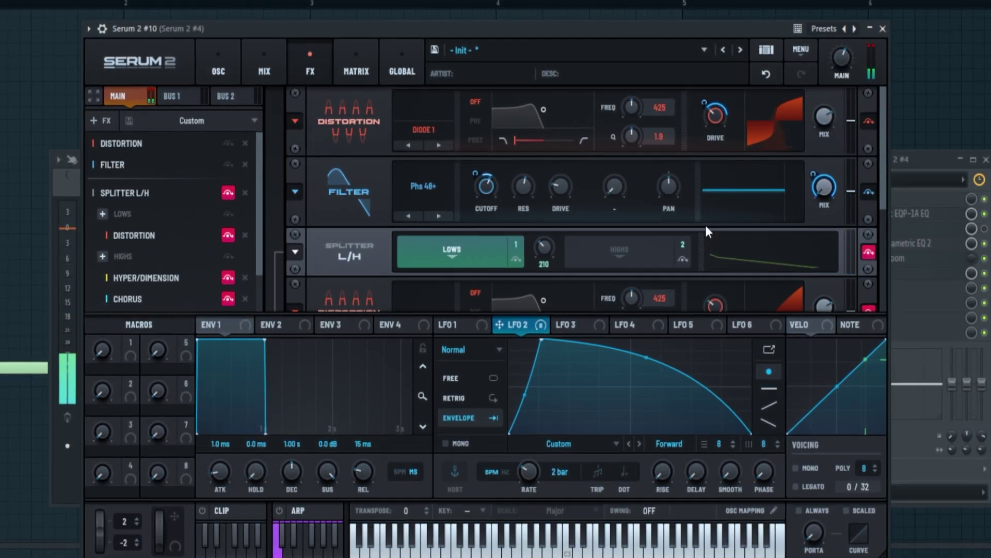
pyautogui.scroll(-1, 705, 225)
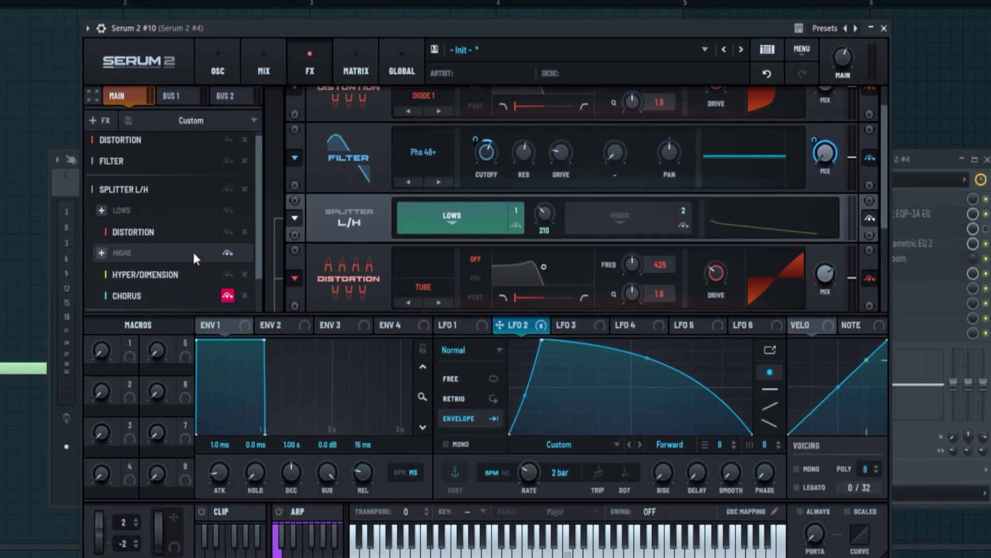
pyautogui.scroll(-1, 186, 251)
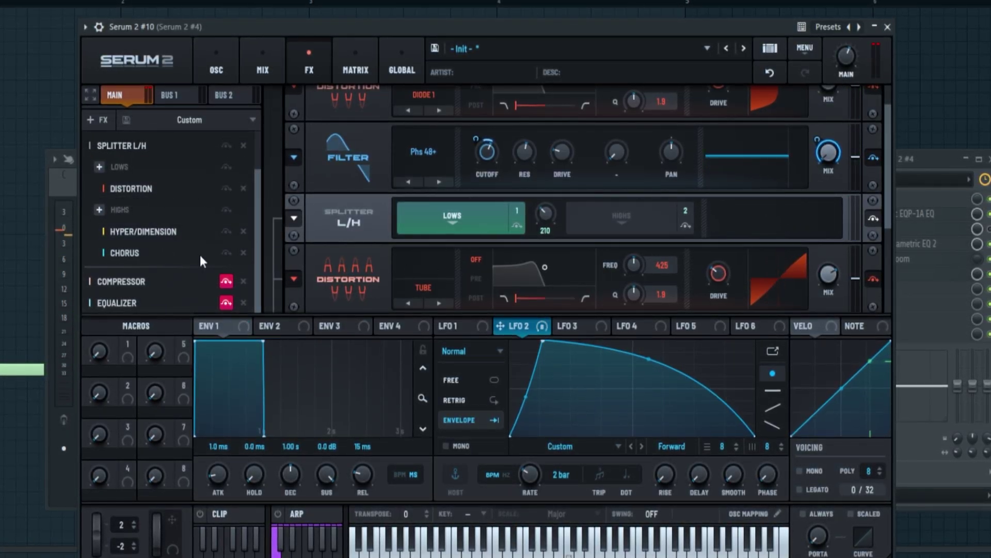
pyautogui.click(128, 232)
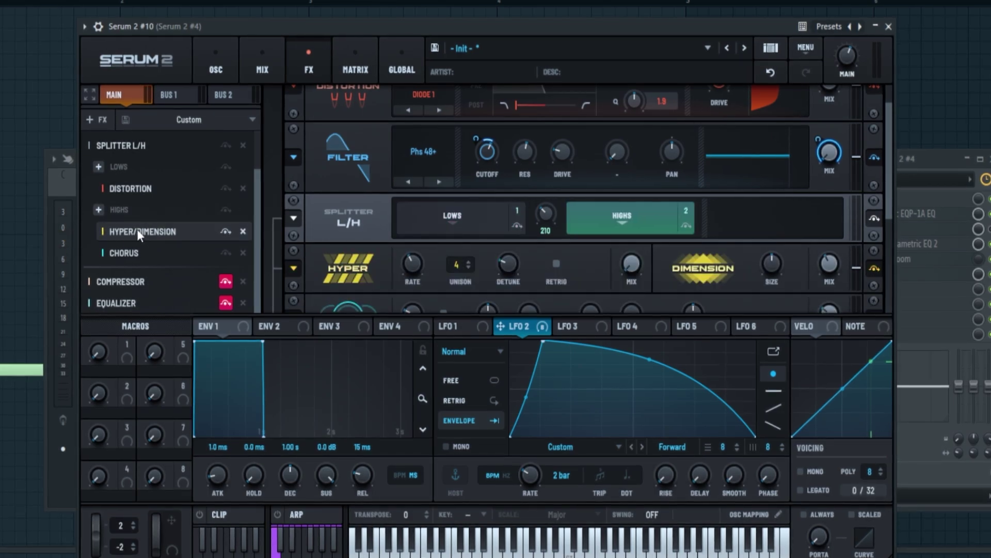
pyautogui.scroll(-1, 296, 259)
# Step: Enable the Compressor and Equalizer in the Serum 2 #10 effects, audition the result and dismiss the synth
pyautogui.click(170, 279)
pyautogui.click(225, 281)
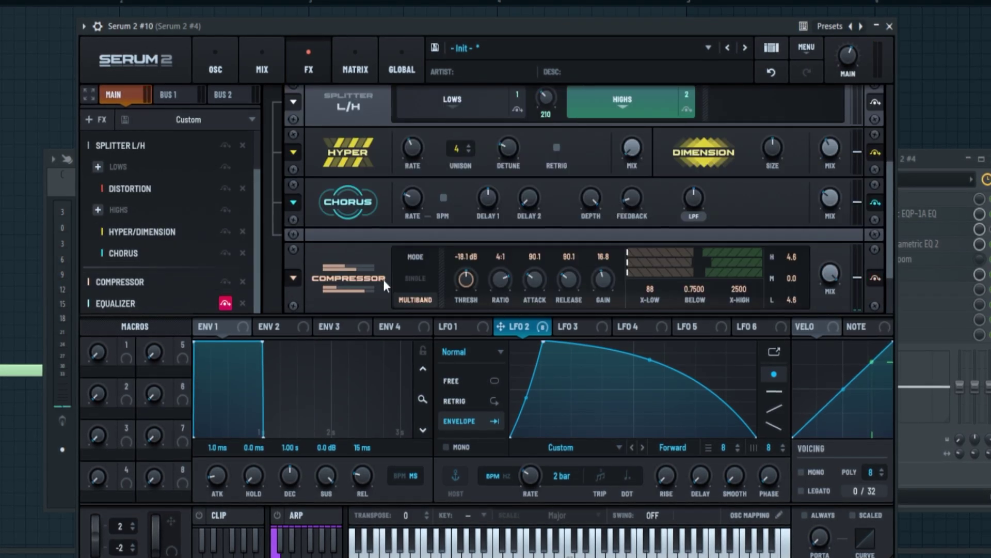
pyautogui.click(292, 279)
pyautogui.click(230, 307)
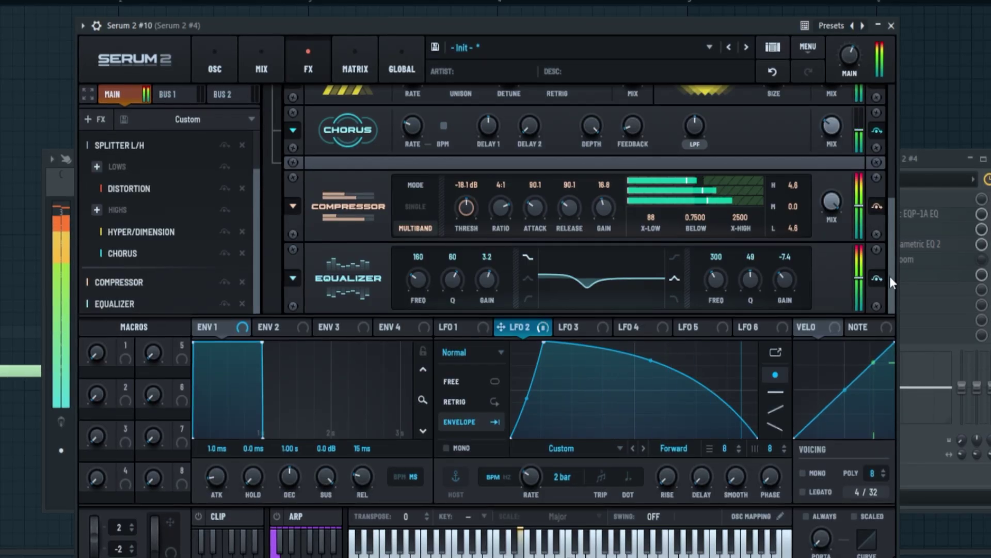
pyautogui.press('Escape')
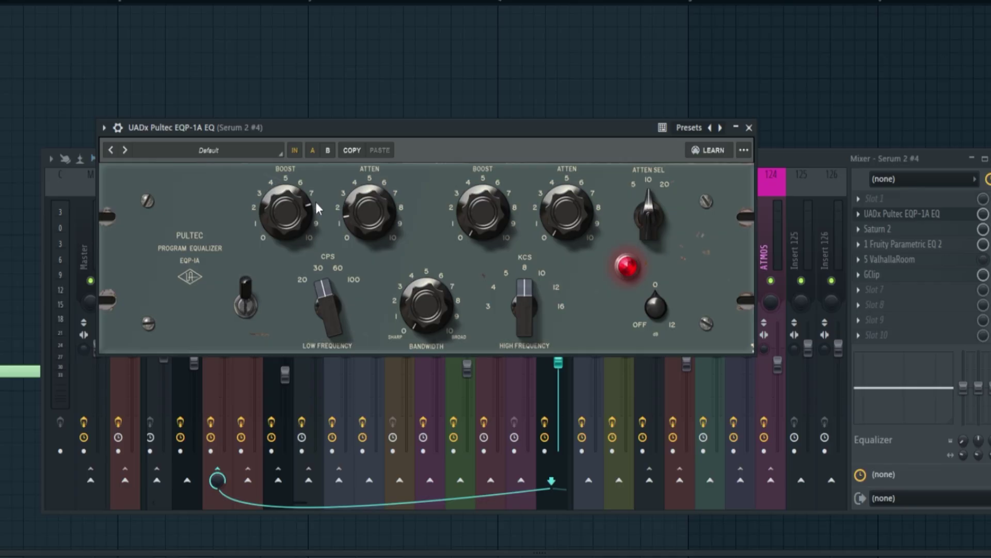
# Step: Examine Saturn 2, ValhallaRoom and GClip on the Serum 2 #4 mixer track
pyautogui.click(935, 247)
pyautogui.click(915, 260)
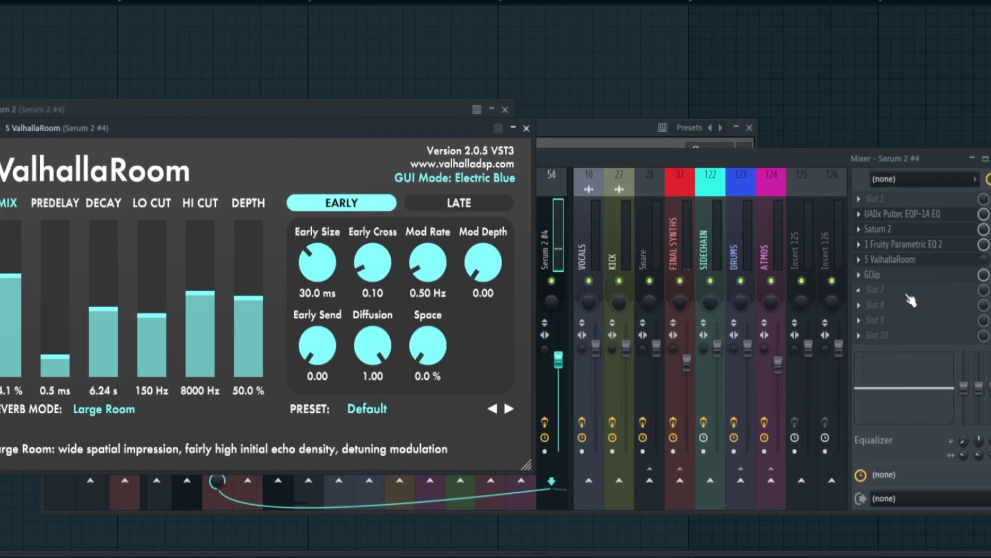
pyautogui.click(912, 276)
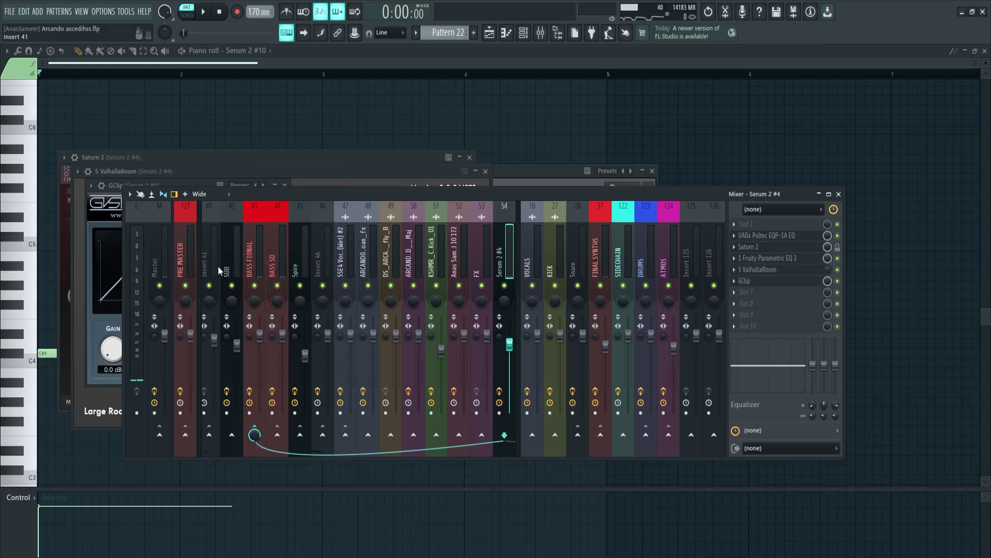
# Step: Select the bass bus mixer track, and examine GClip and Fruity Balance on the Serum 2 #5 track
pyautogui.click(256, 236)
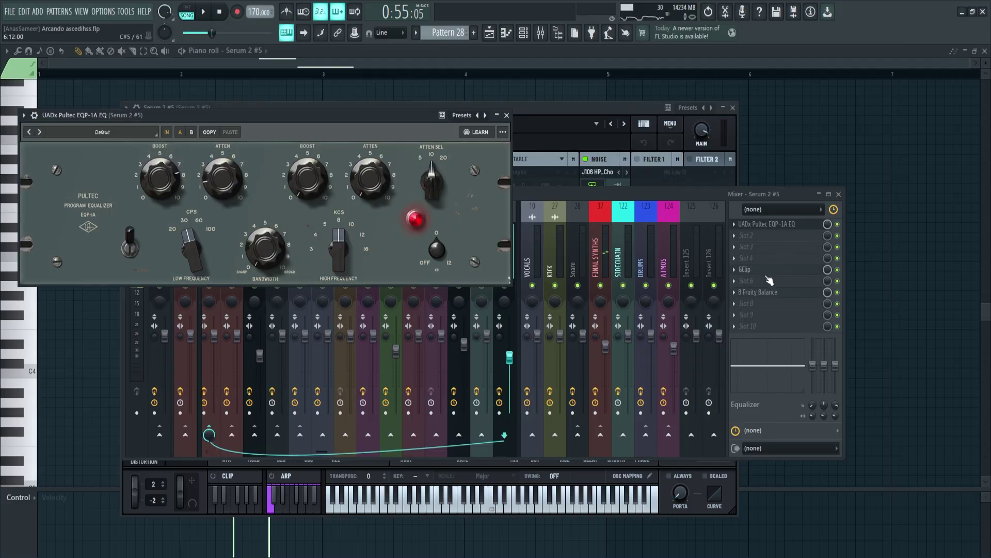
pyautogui.click(767, 273)
pyautogui.click(769, 292)
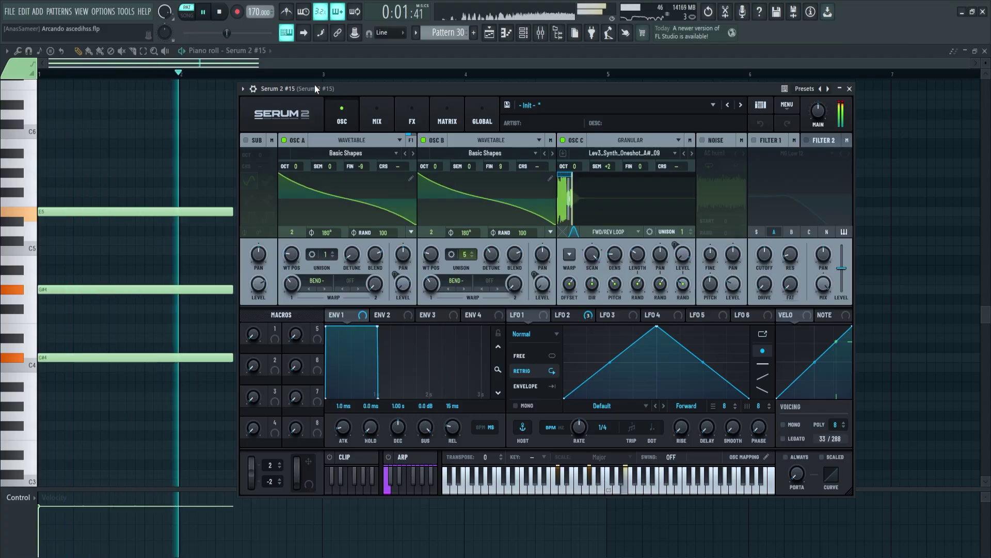
# Step: Stop playback, go to the Serum 2 #15 mixer track and examine its Fruity Parametric EQ 2
pyautogui.press('space')
pyautogui.click(243, 89)
pyautogui.doubleClick(840, 106)
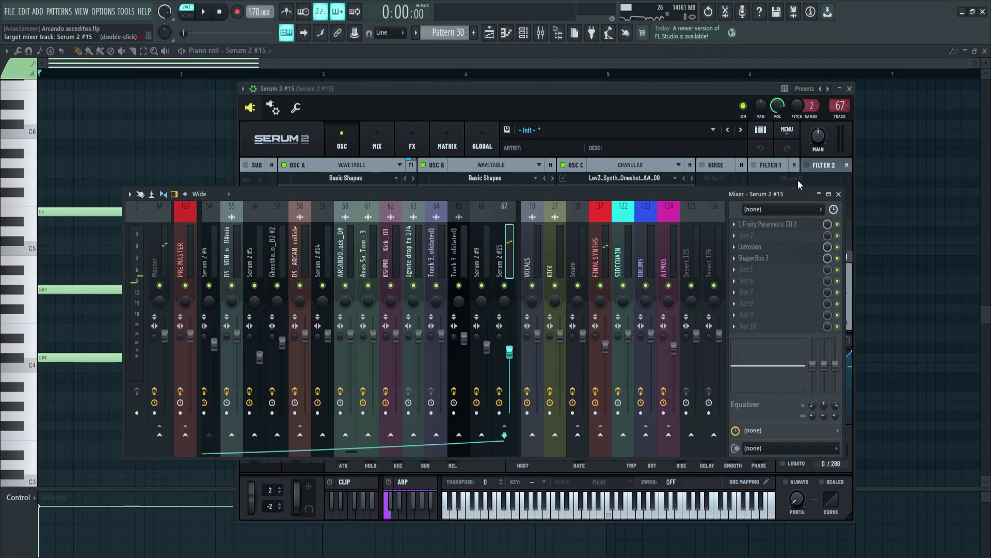
pyautogui.click(779, 225)
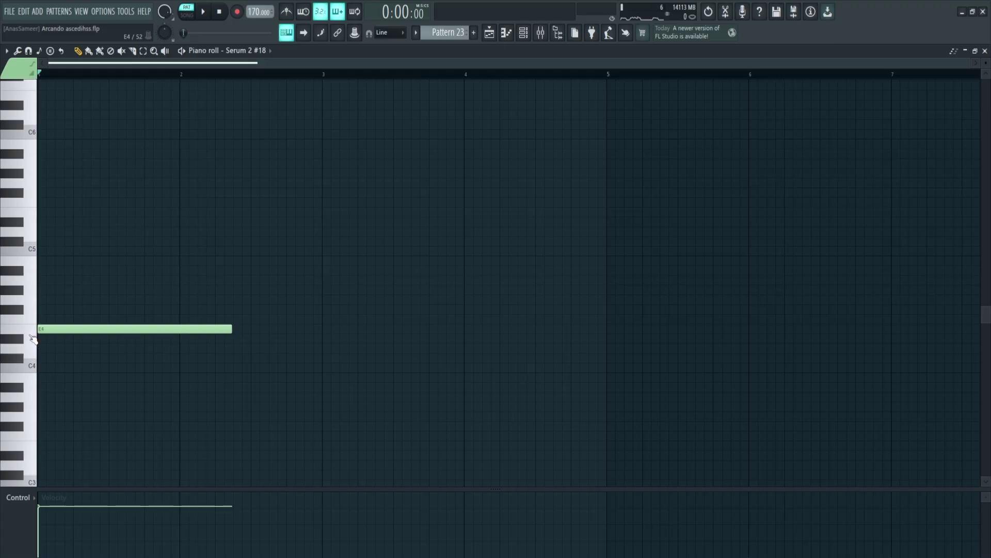
# Step: Check the channel used by the Pattern 23 note and examine the serum chord notes of Serum 2
pyautogui.click(261, 50)
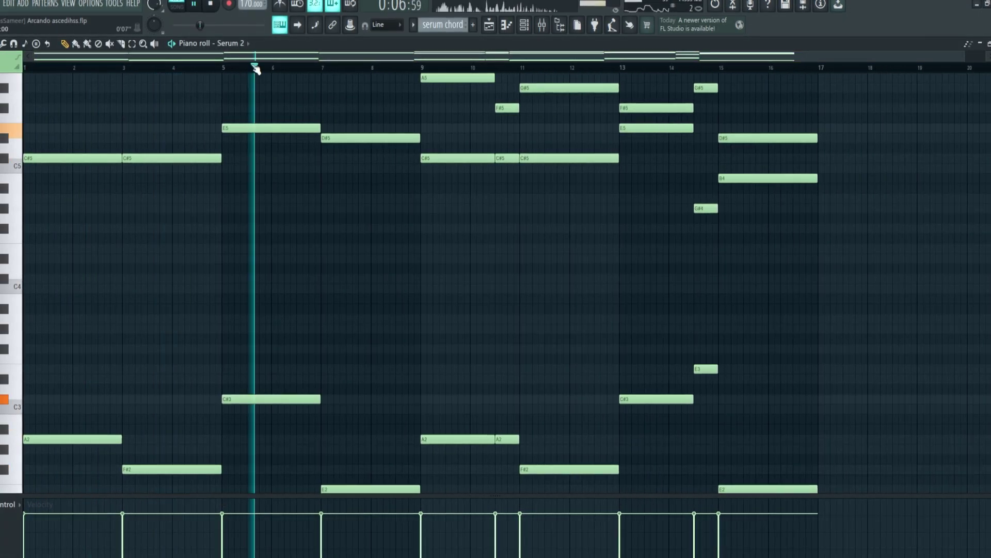
pyautogui.scroll(-1, 261, 100)
pyautogui.scroll(3, 307, 71)
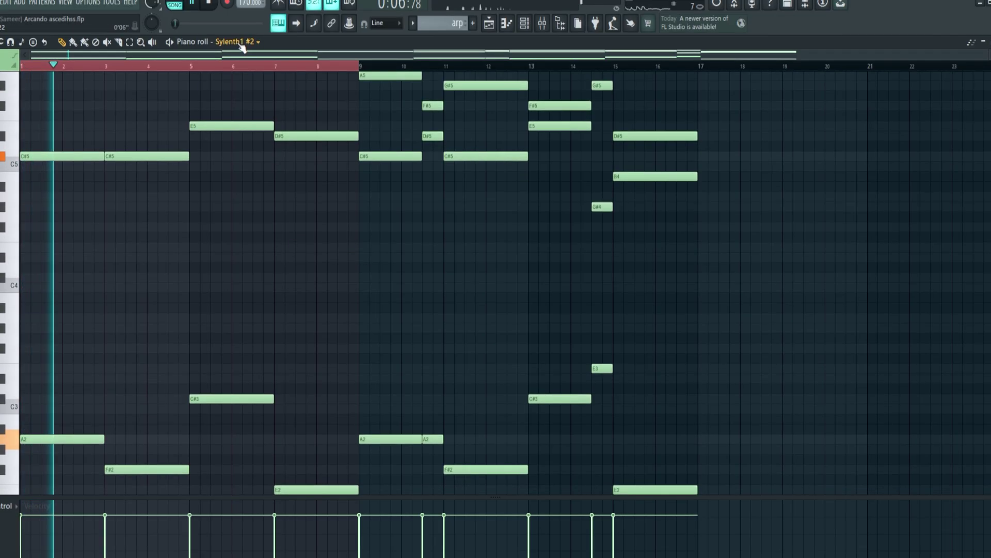
# Step: Play the Sylenth1 #2 arp notes in the piano roll, skipping ahead in stages to about bar 16
pyautogui.click(240, 43)
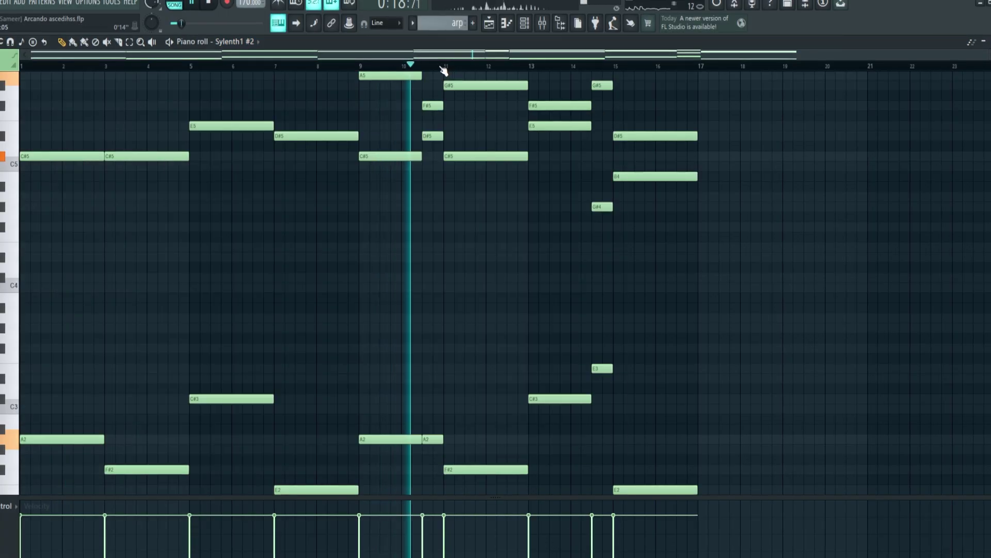
pyautogui.click(560, 66)
pyautogui.click(603, 67)
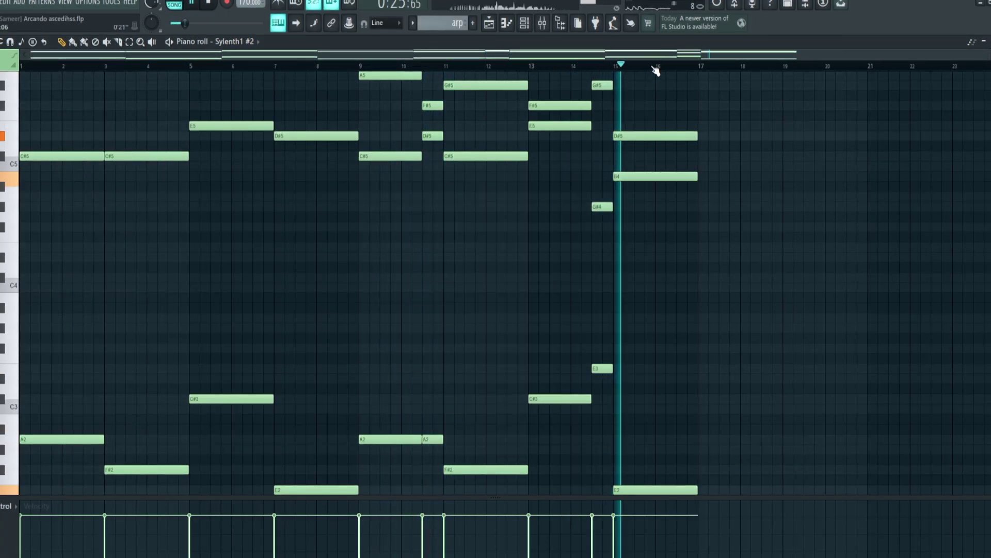
pyautogui.click(656, 67)
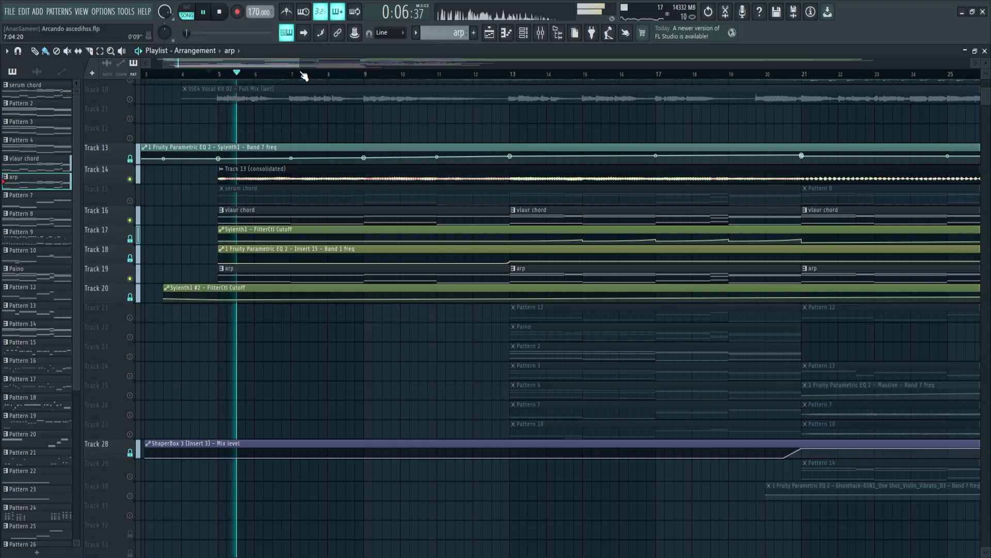
# Step: Play the vlaur chord and arp layers in the playlist, skipping ahead to between bars 7 and 8
pyautogui.click(314, 72)
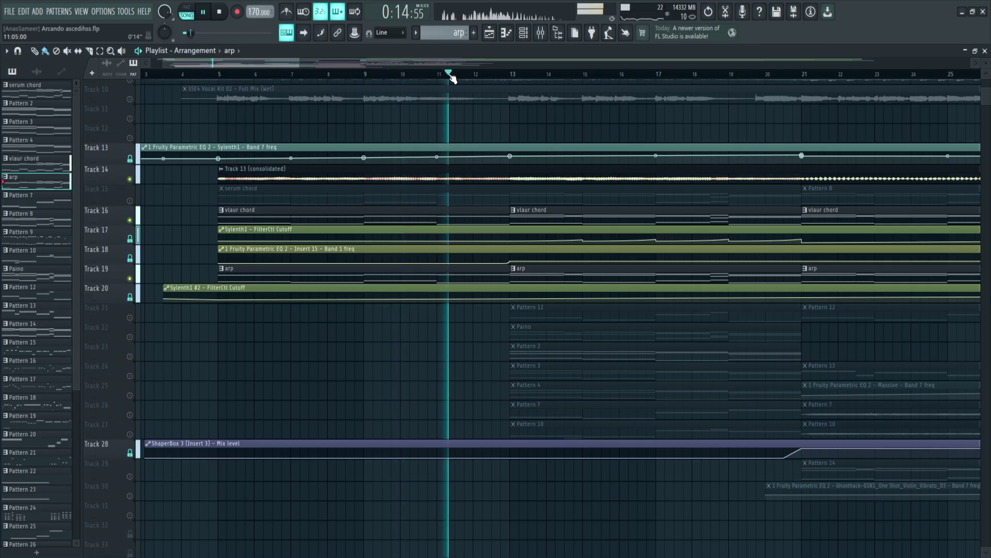
pyautogui.scroll(-1, 470, 154)
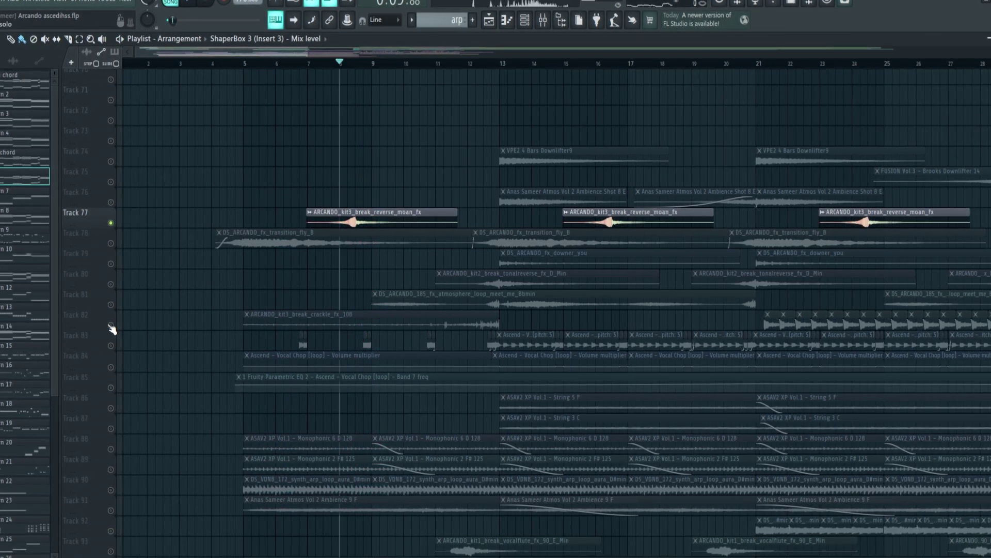
# Step: Audition the break crackle effect and the Ascend vocal chop track, skipping ahead in stages to about bar 13
pyautogui.rightClick(111, 327)
pyautogui.scroll(2, 310, 247)
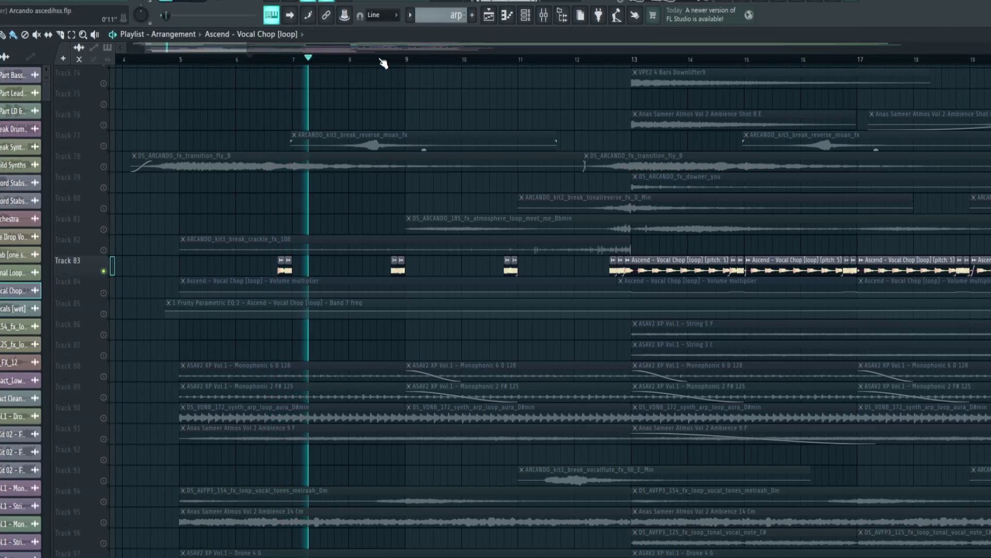
pyautogui.click(384, 61)
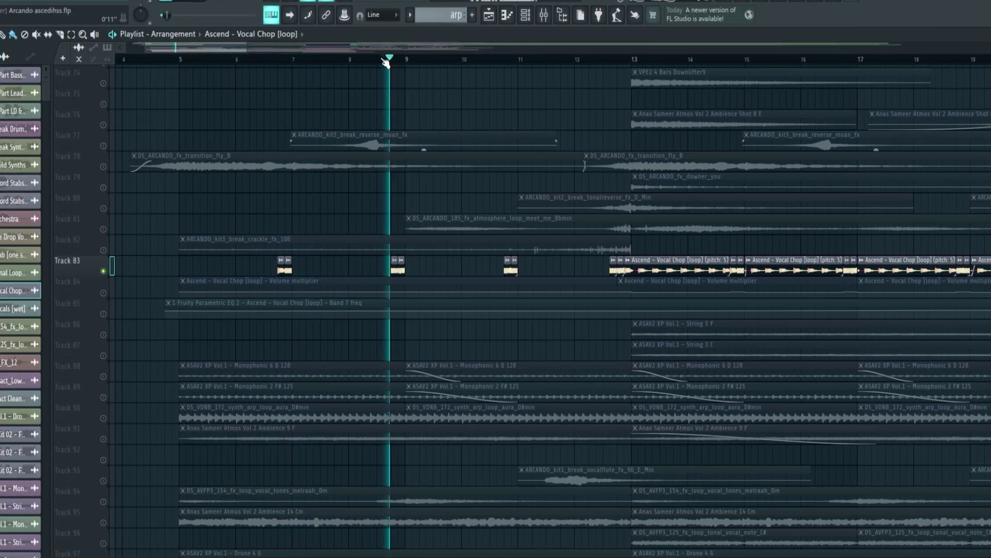
pyautogui.click(493, 60)
pyautogui.click(480, 60)
pyautogui.scroll(-1, 482, 192)
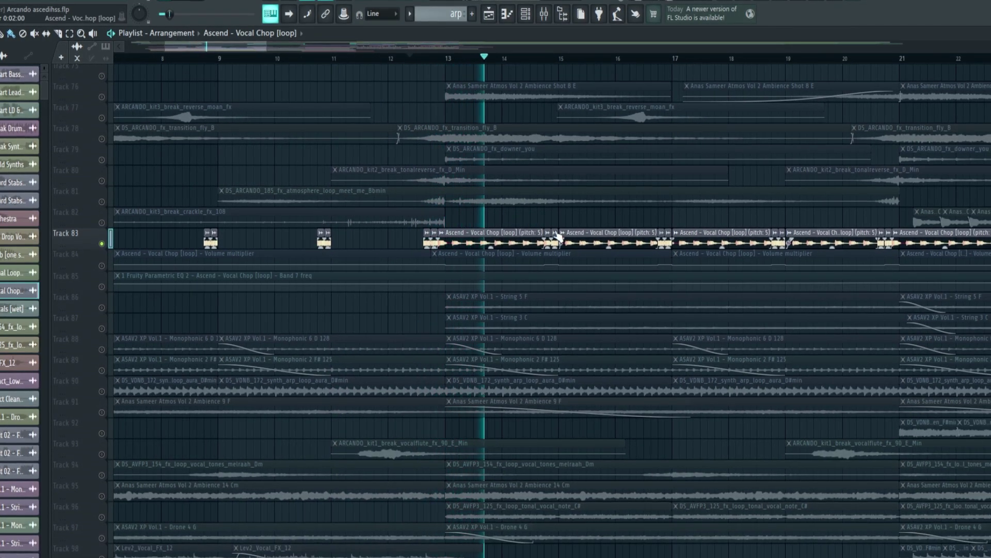
# Step: Stop playback and examine the Ascend vocal chop's Little AlterBoy, Fruity Delay 3 and ValhallaRoom mixer effects
pyautogui.press('space')
pyautogui.doubleClick(458, 243)
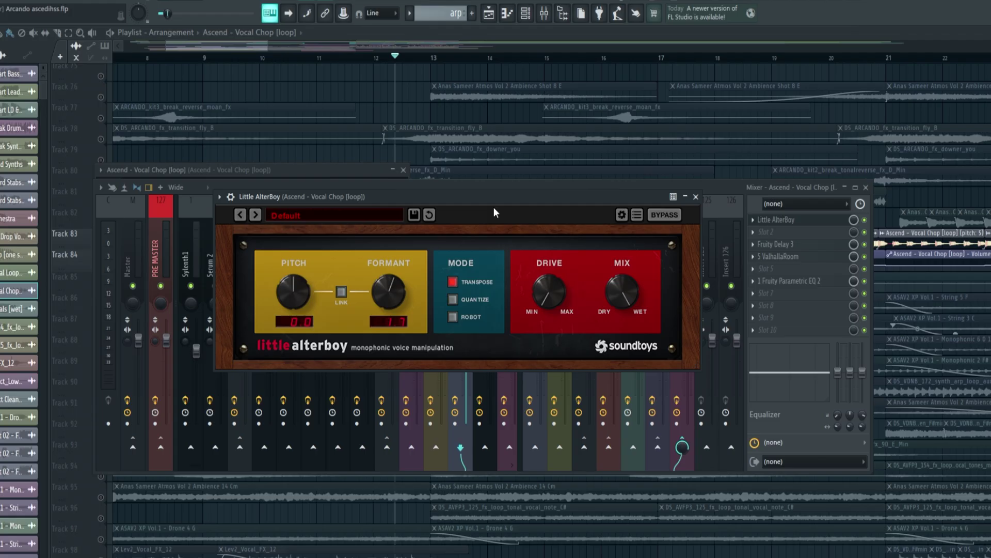
pyautogui.click(774, 244)
pyautogui.click(800, 257)
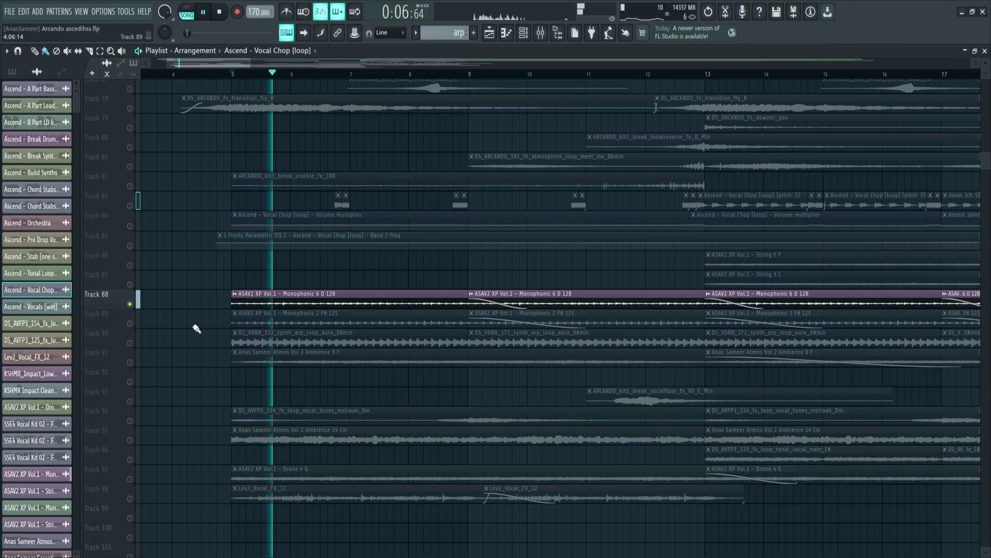
# Step: Check the Monophonic 6 D 128 sample's channel and examine its SpaceBlender and ShaperBox 3 mixer effects, then close the windows
pyautogui.doubleClick(310, 299)
pyautogui.press('F9')
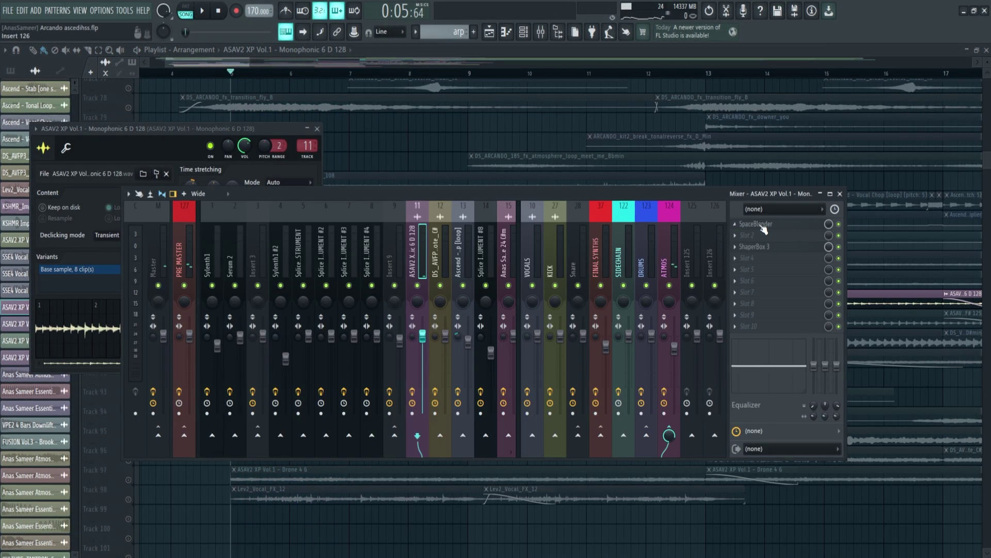
pyautogui.click(774, 224)
pyautogui.moveTo(352, 156); pyautogui.dragTo(392, 175)
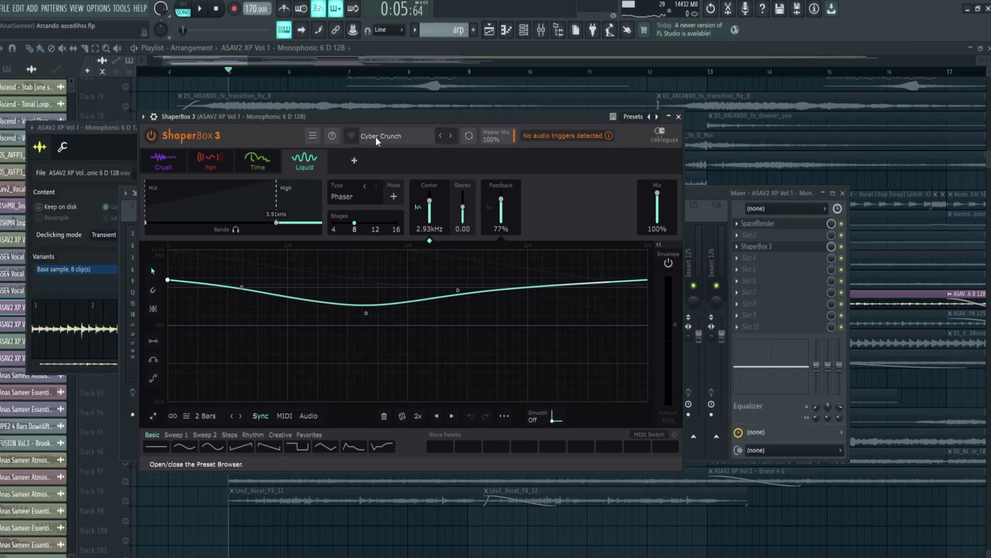
pyautogui.press('F12')
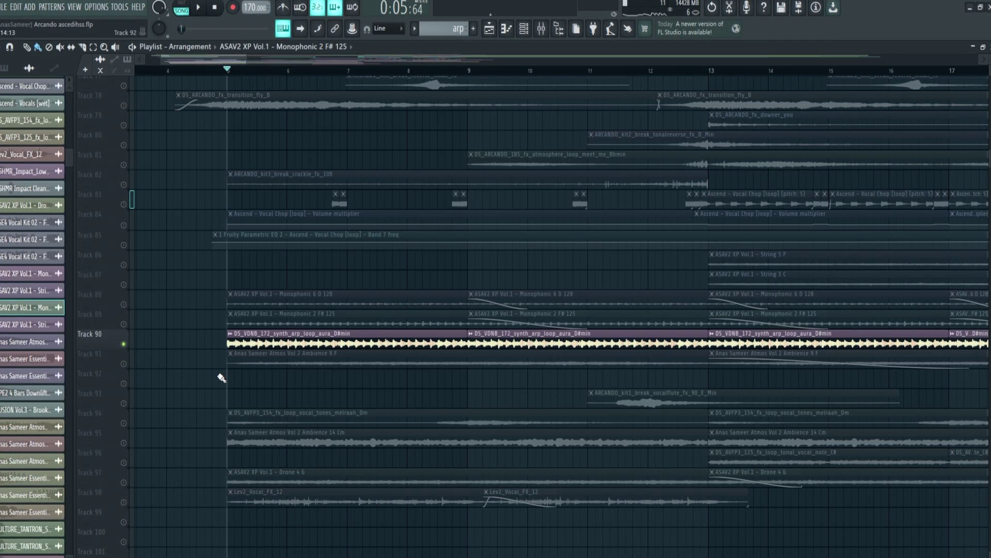
# Step: Audition the Atmos Vol 2 Ambience 9 F track and examine the ShaperBox 3 effect on its mixer track
pyautogui.click(121, 359)
pyautogui.scroll(-3, 394, 292)
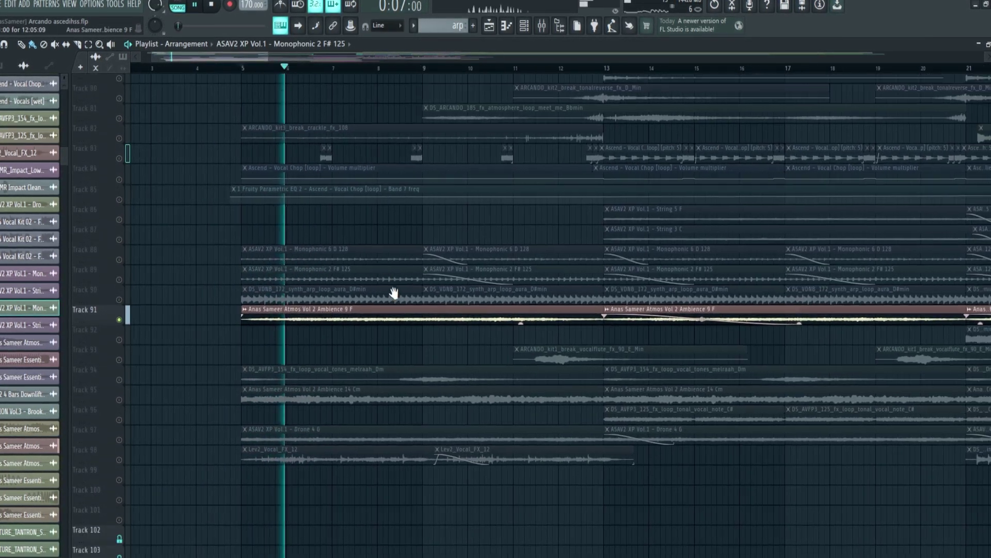
pyautogui.doubleClick(394, 302)
pyautogui.click(287, 126)
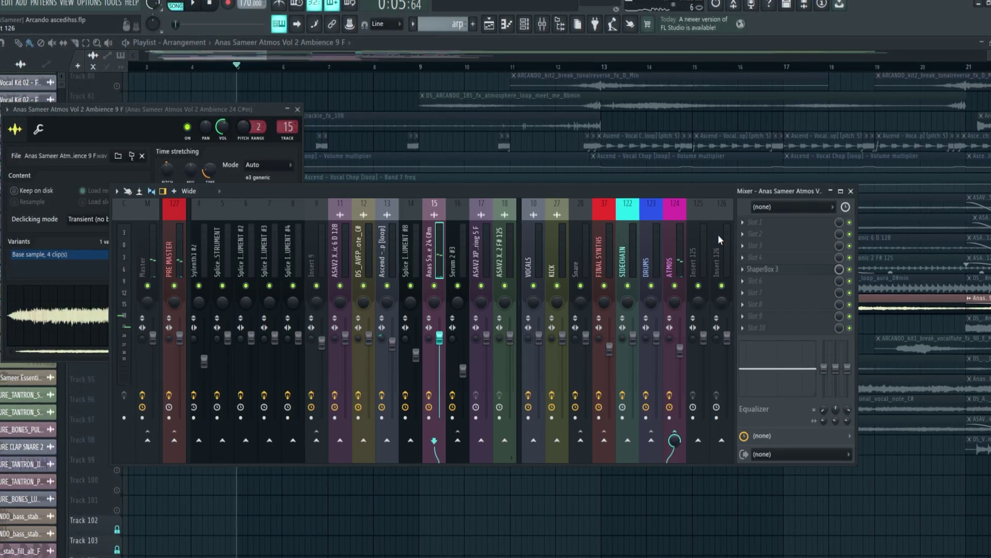
pyautogui.click(762, 270)
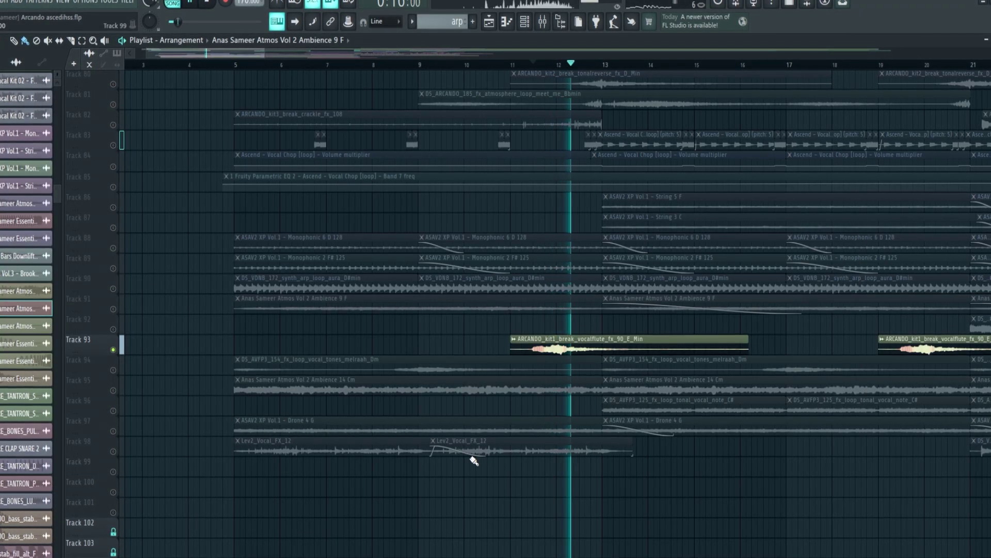
# Step: Look over the impact, downer, downlifter and atmosphere clips on tracks 57 to 98 while the arrangement plays
pyautogui.scroll(-2, 154, 381)
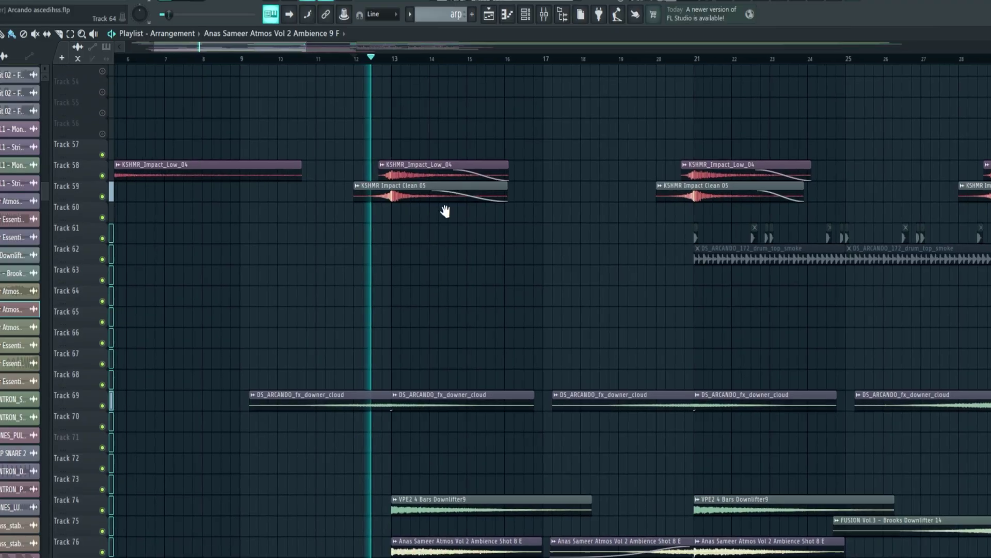
pyautogui.scroll(-3, 443, 210)
pyautogui.scroll(2, 453, 128)
pyautogui.scroll(3, 428, 279)
pyautogui.scroll(-6, 427, 232)
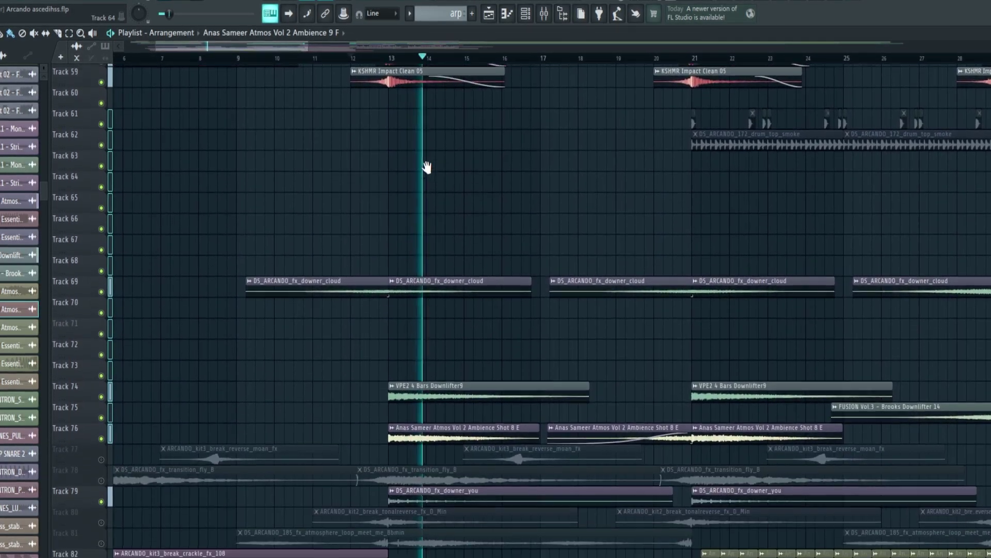
pyautogui.scroll(-3, 445, 219)
pyautogui.scroll(8, 454, 243)
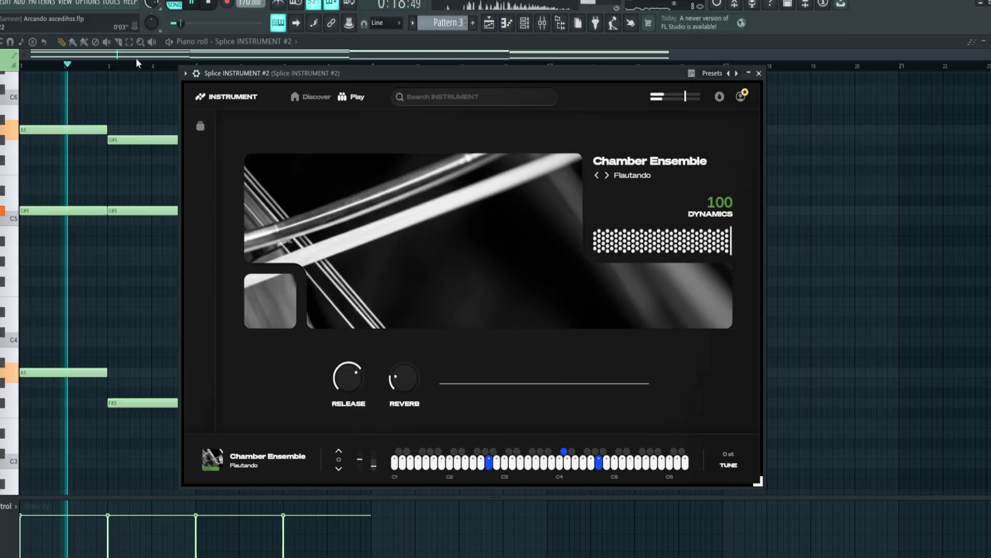
# Step: Audition the string patterns of Splice INSTRUMENT #2 to #5 in the piano roll, skipping ahead within them, and return to the playlist
pyautogui.click(137, 62)
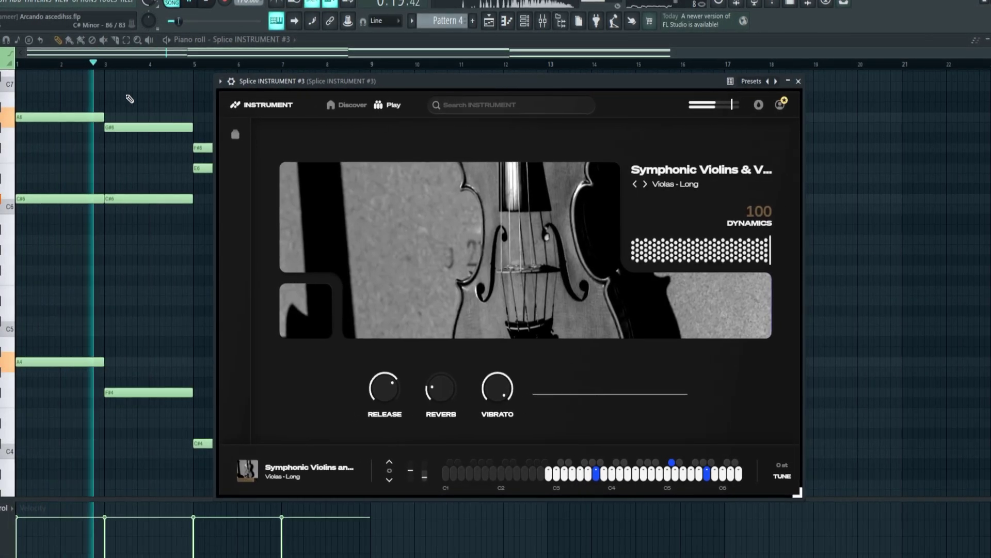
pyautogui.click(146, 93)
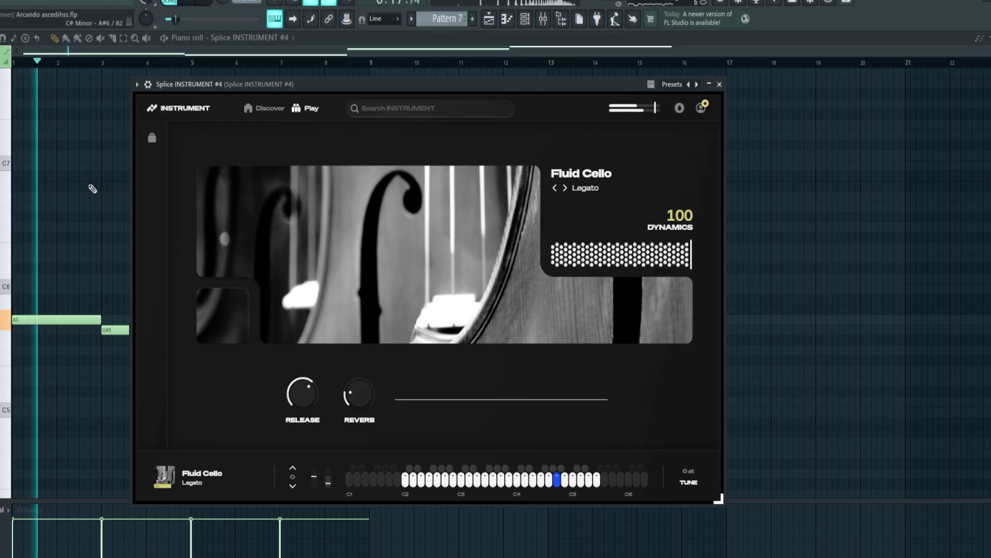
pyautogui.click(150, 77)
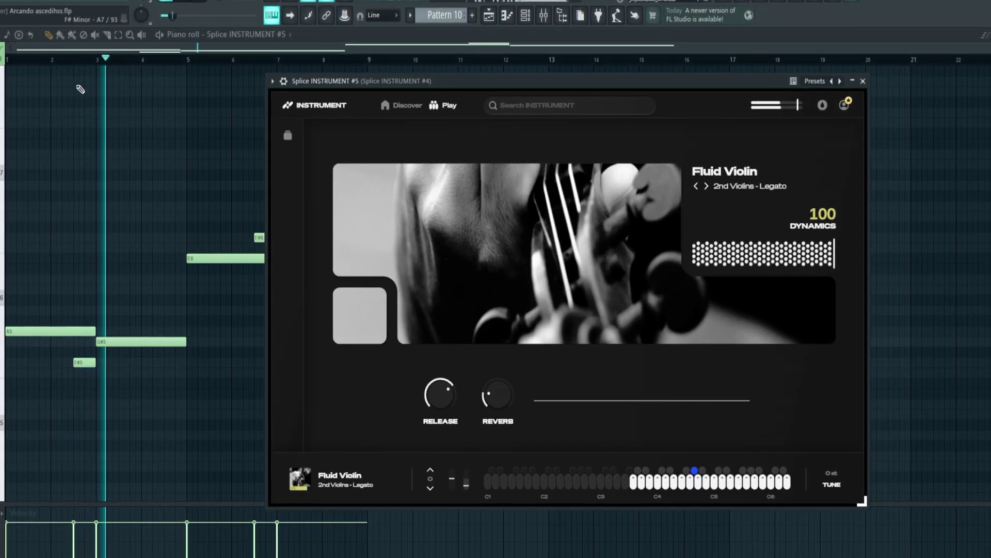
pyautogui.press('Escape')
pyautogui.click(188, 60)
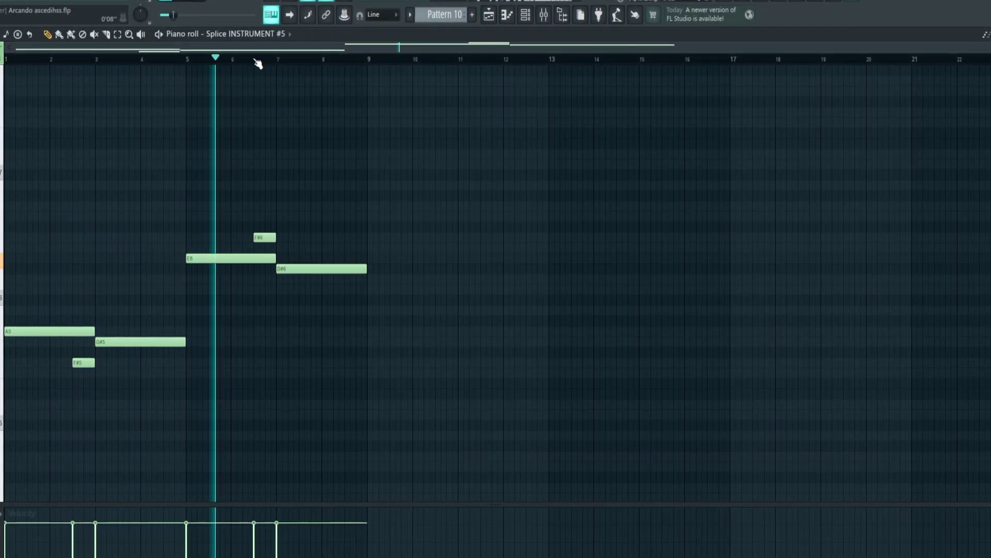
pyautogui.click(488, 15)
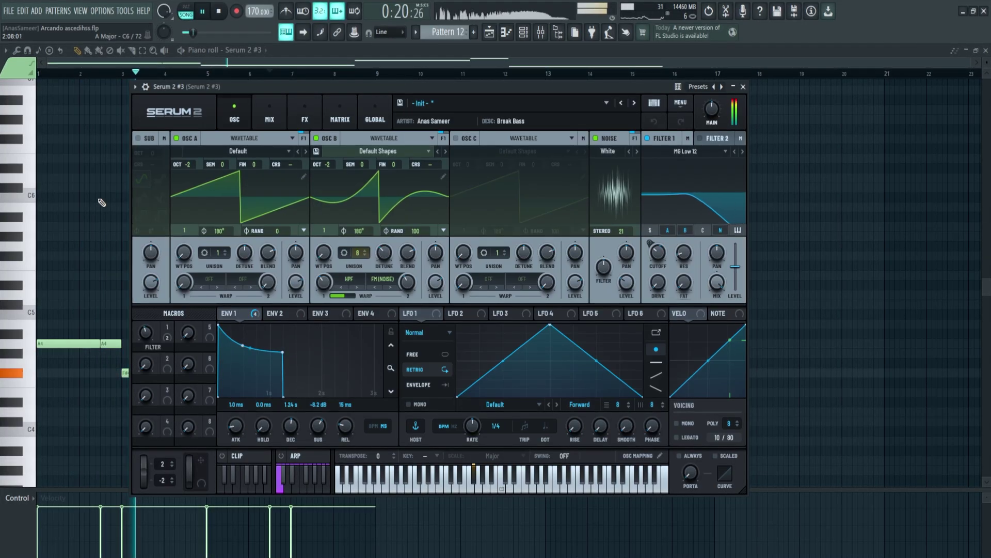
# Step: Play the Pattern 12 break bass and examine the effects and oscillator settings of Serum 2 #3
pyautogui.press('Escape')
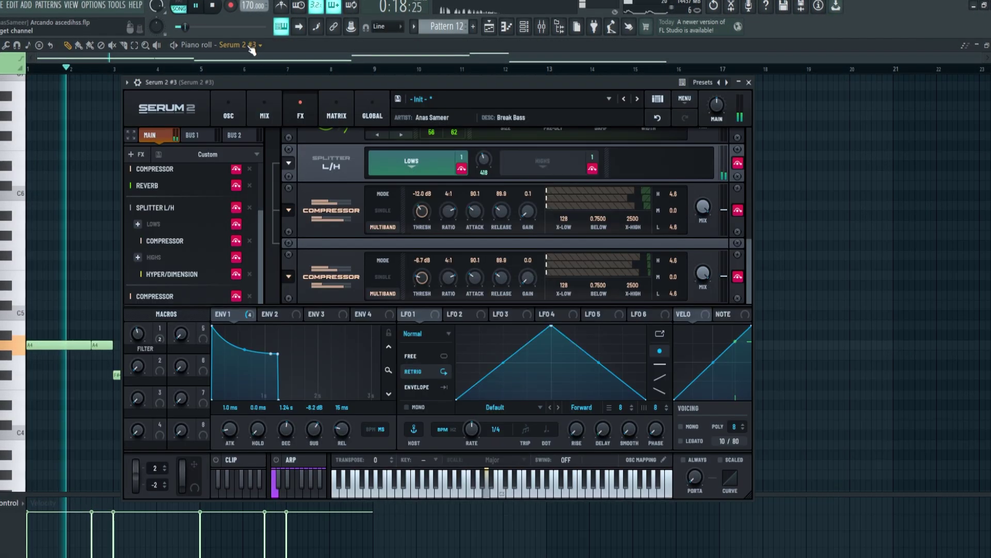
pyautogui.click(228, 113)
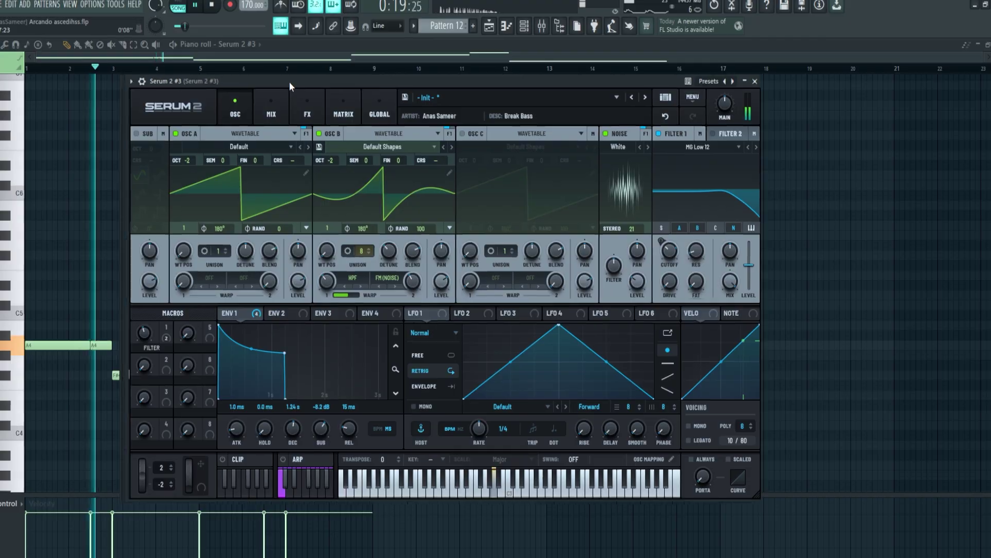
pyautogui.moveTo(286, 82); pyautogui.dragTo(321, 78)
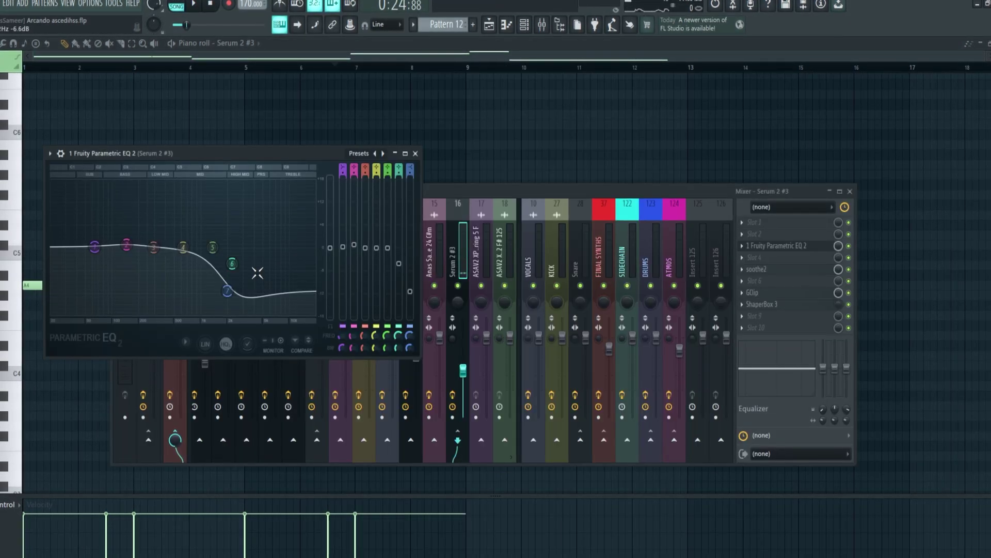
# Step: Examine the soothe2 and GClip effects on the Serum 2 #3 mixer track and review the surrounding playlist tracks
pyautogui.click(757, 269)
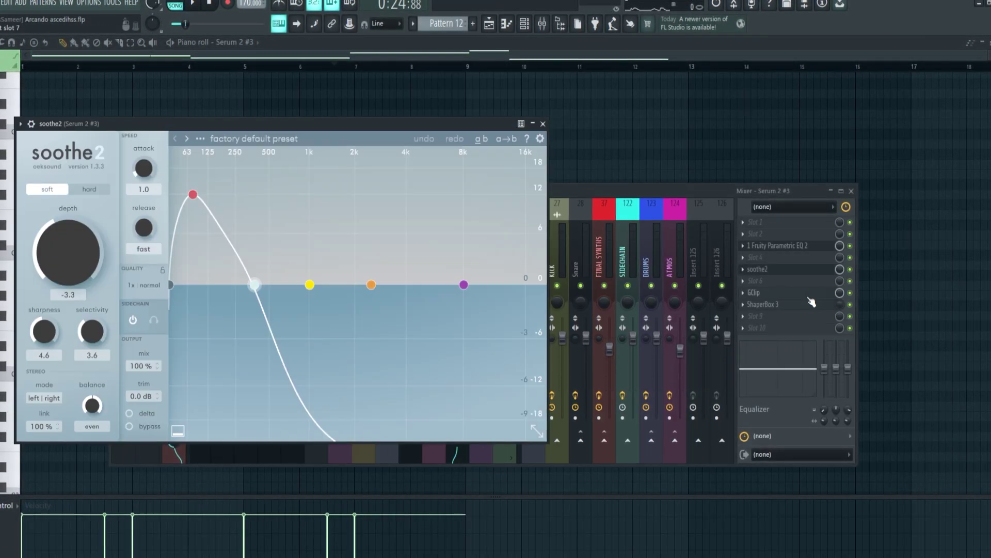
pyautogui.click(785, 294)
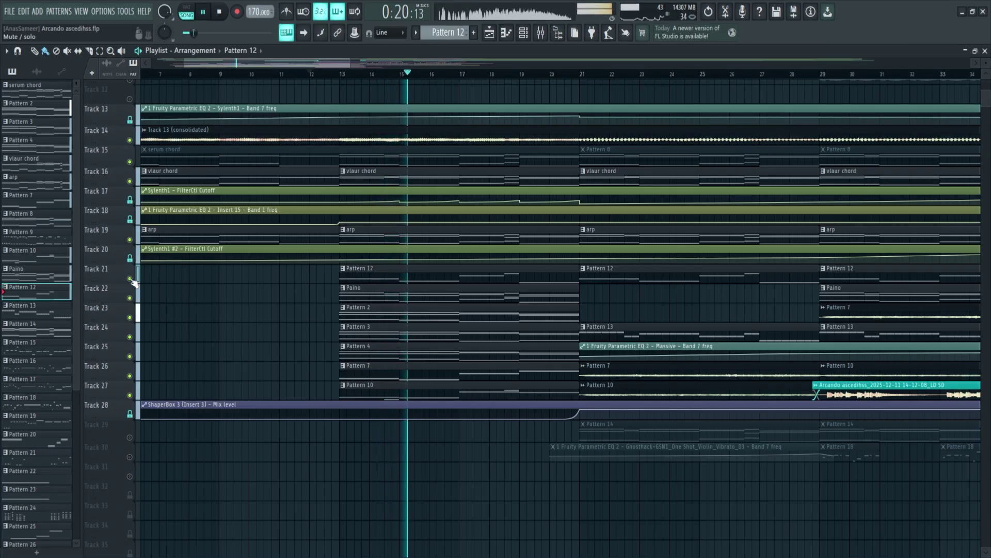
pyautogui.scroll(1, 261, 294)
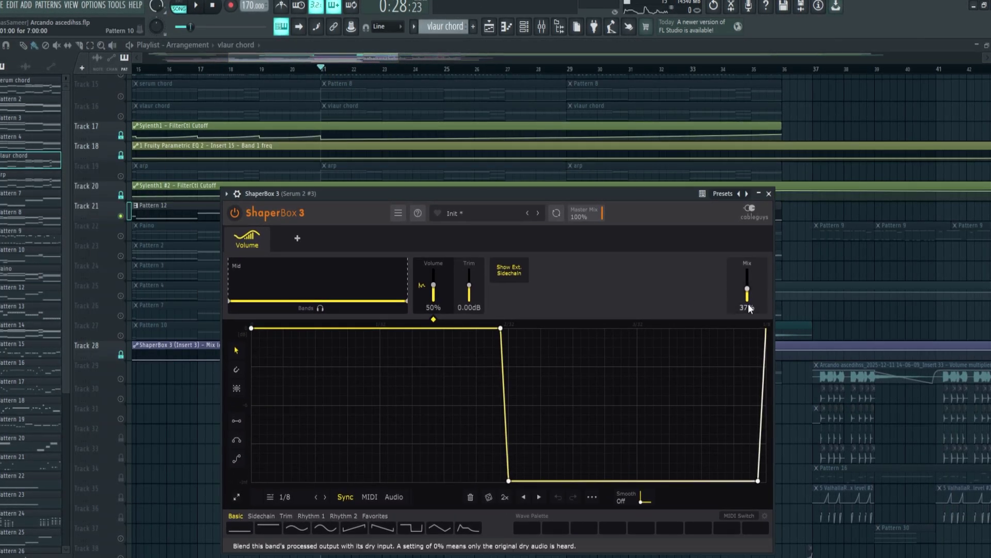
# Step: Play the Pattern 13 Massive lead from track 24 in the piano roll, then return to the playlist and reposition playback
pyautogui.press('space')
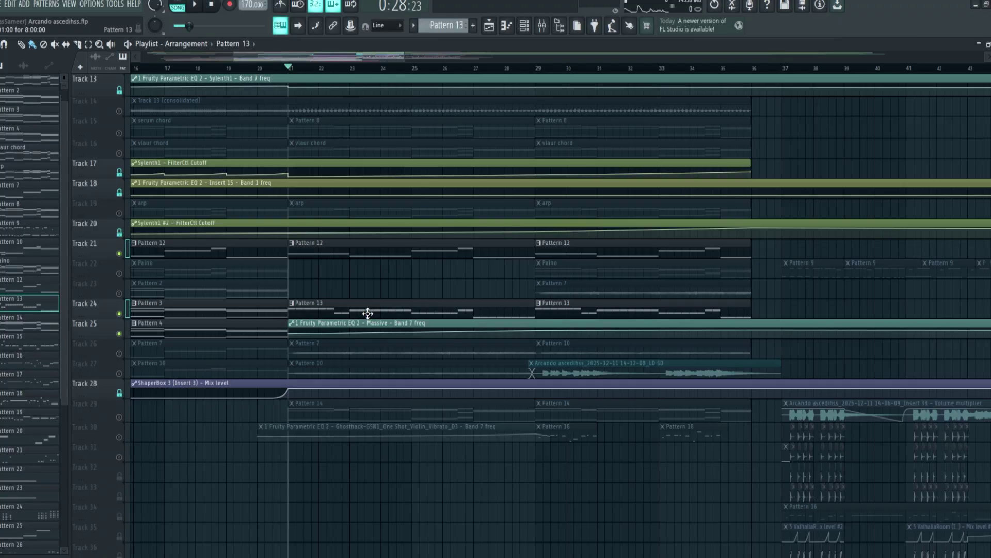
pyautogui.doubleClick(367, 313)
pyautogui.press('space')
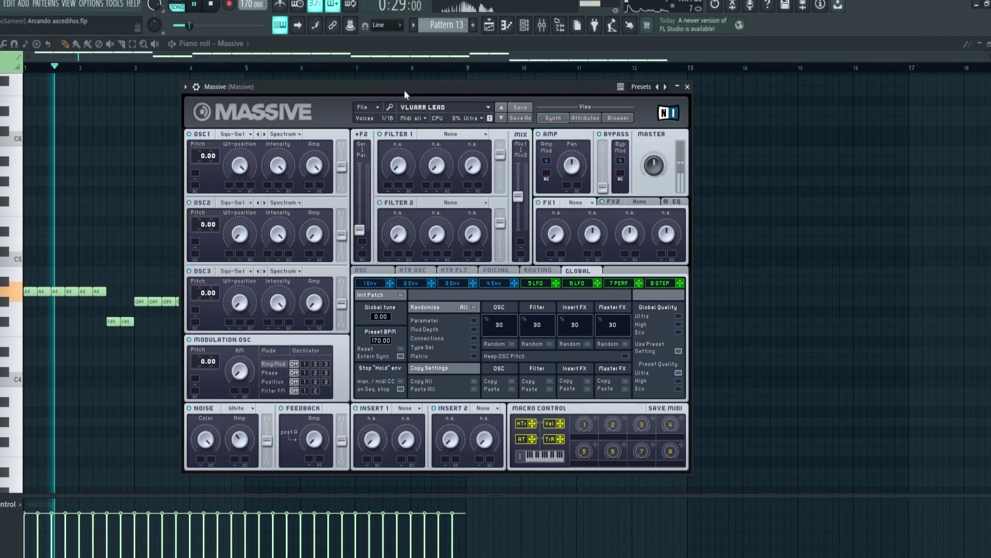
pyautogui.click(489, 26)
pyautogui.click(483, 68)
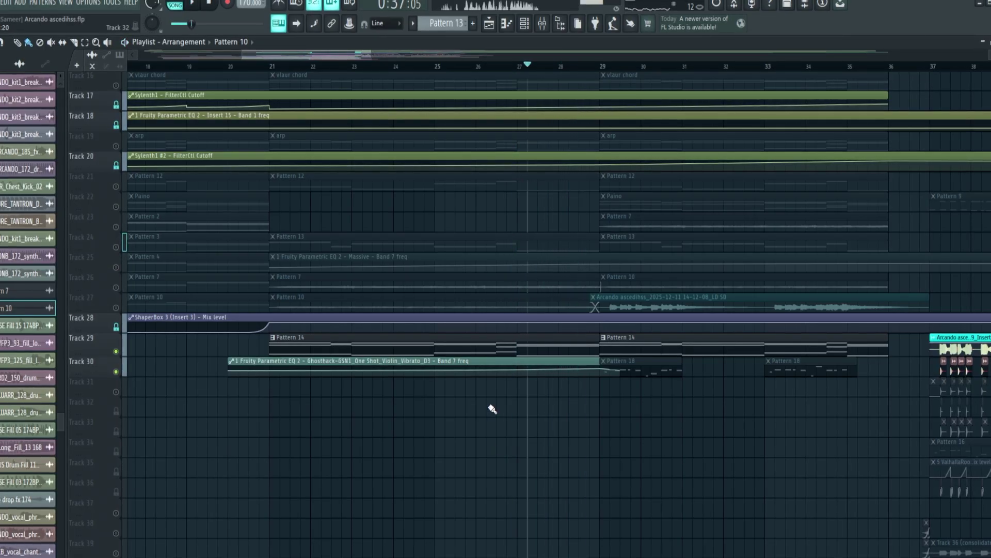
# Step: Open Pattern 14 from track 29 and review its violin one-shot notes in the piano roll during playback
pyautogui.doubleClick(473, 347)
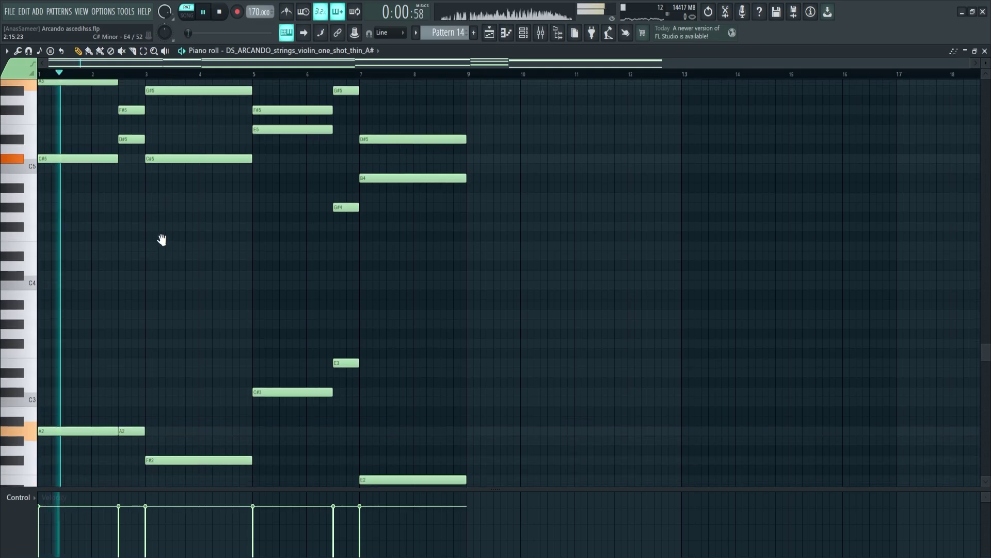
pyautogui.moveTo(162, 240); pyautogui.dragTo(172, 280)
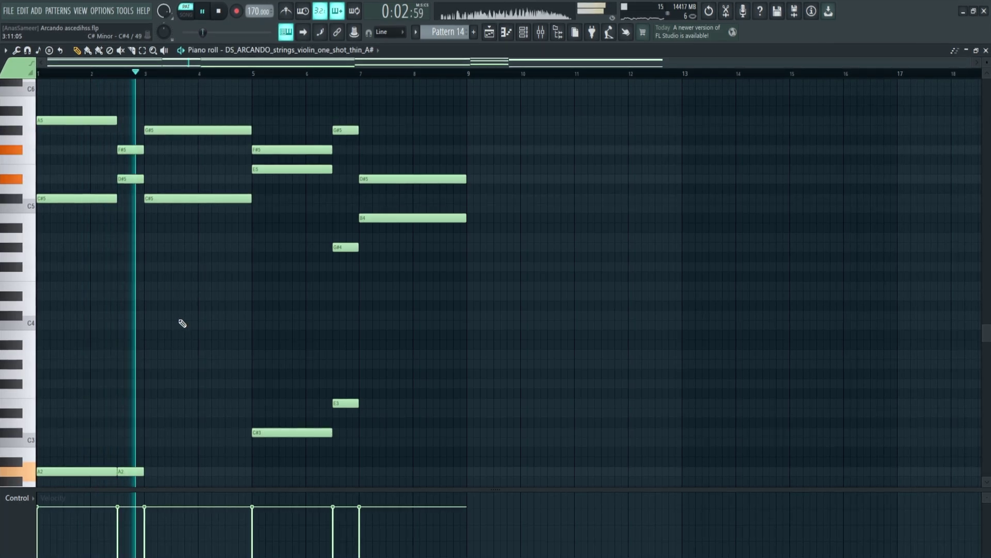
pyautogui.scroll(-3, 212, 261)
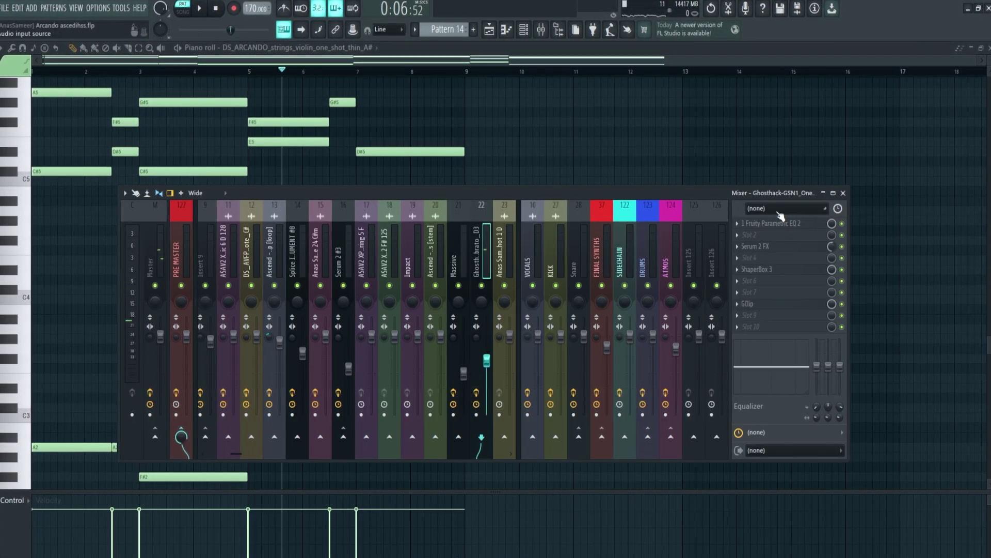
# Step: Examine the Fruity Parametric EQ 2, Serum 2 FX, ShaperBox 3 and GClip effects on the Ghosthack violin mixer track
pyautogui.click(835, 223)
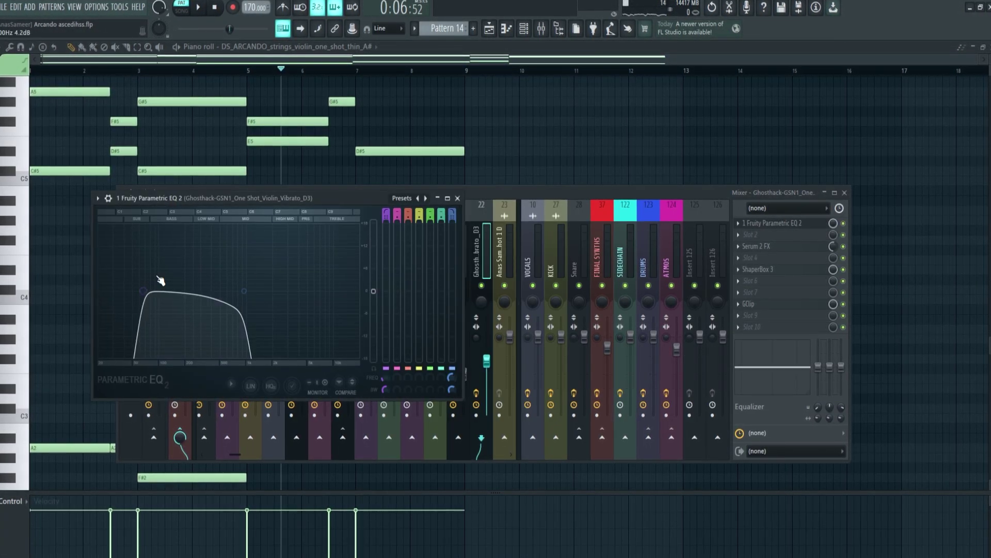
pyautogui.click(757, 246)
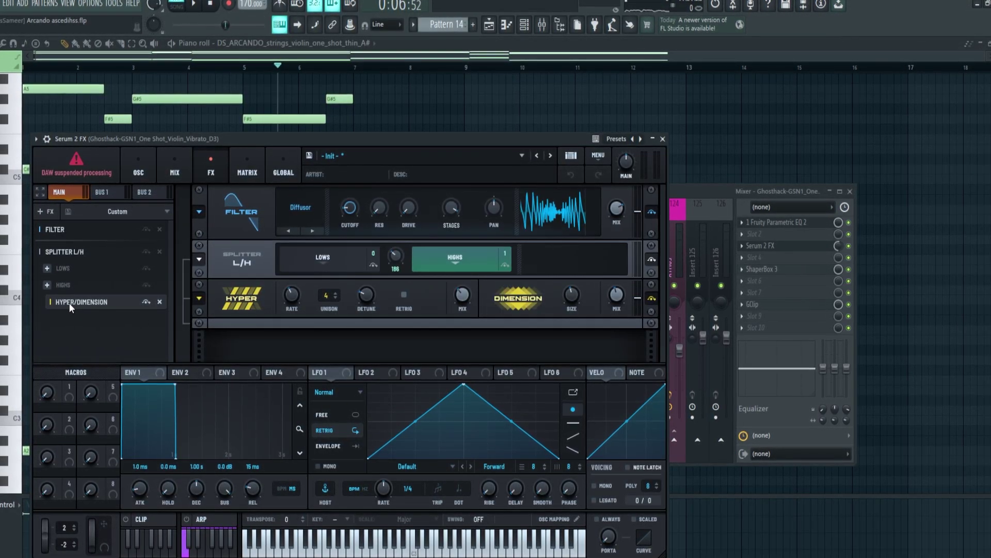
pyautogui.click(839, 251)
pyautogui.click(761, 269)
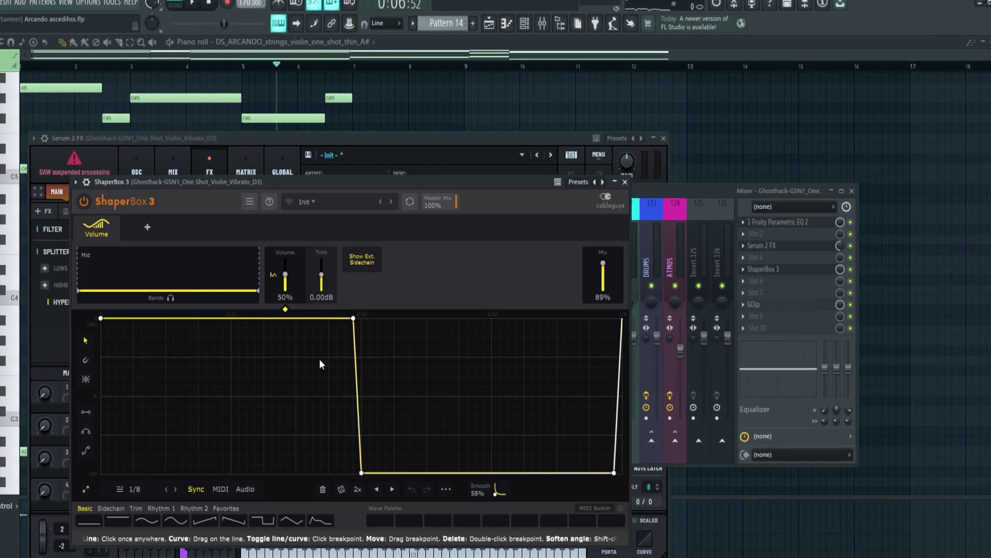
pyautogui.click(788, 306)
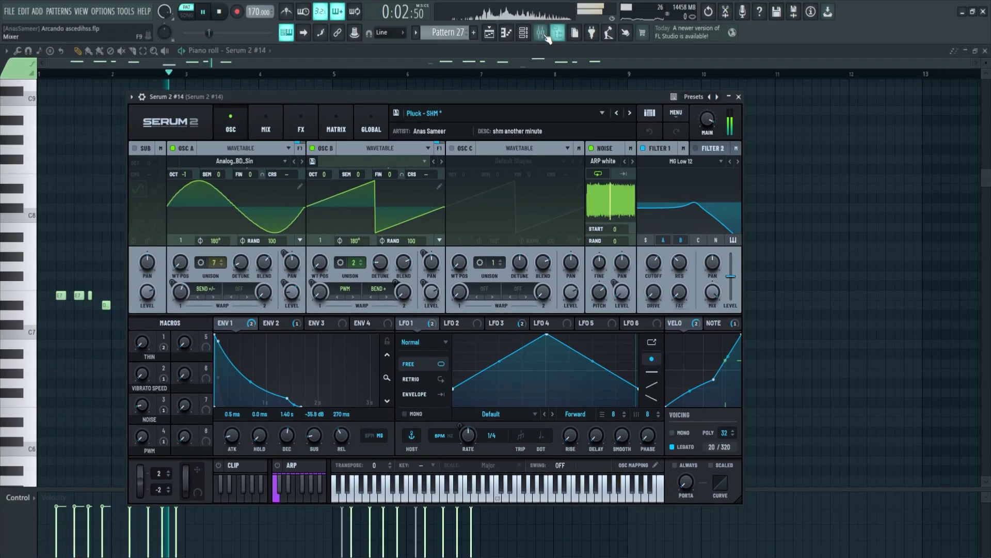
# Step: Return to the playlist, audition the soloed track 82 clips and inspect the DS_VDNB_172_synth_lead_loop_siren_F#min sample settings
pyautogui.click(546, 35)
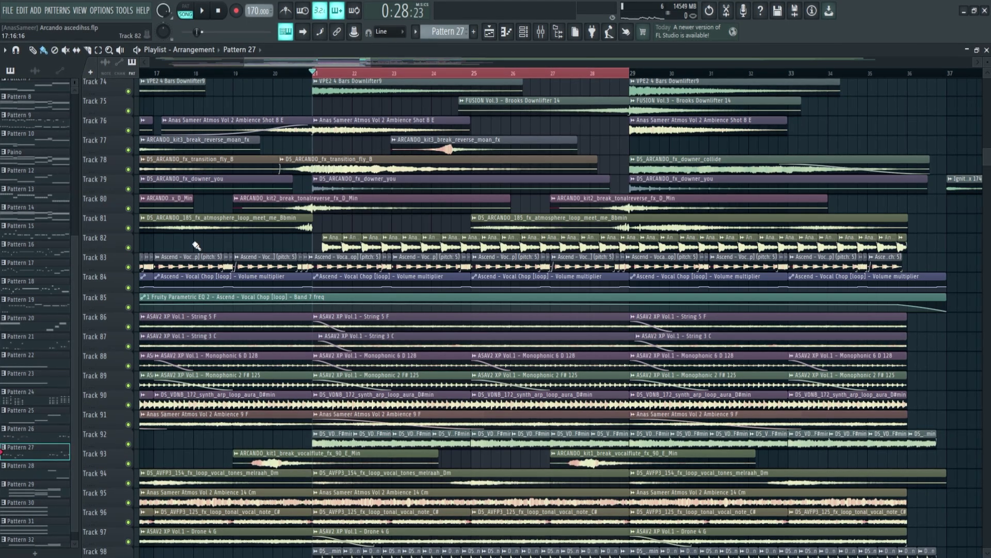
pyautogui.press('space')
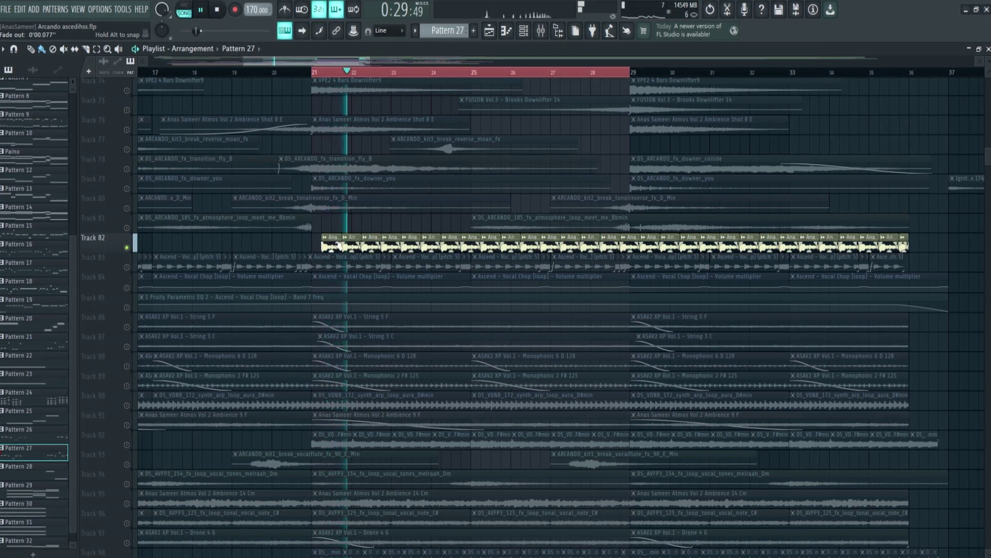
pyautogui.doubleClick(394, 235)
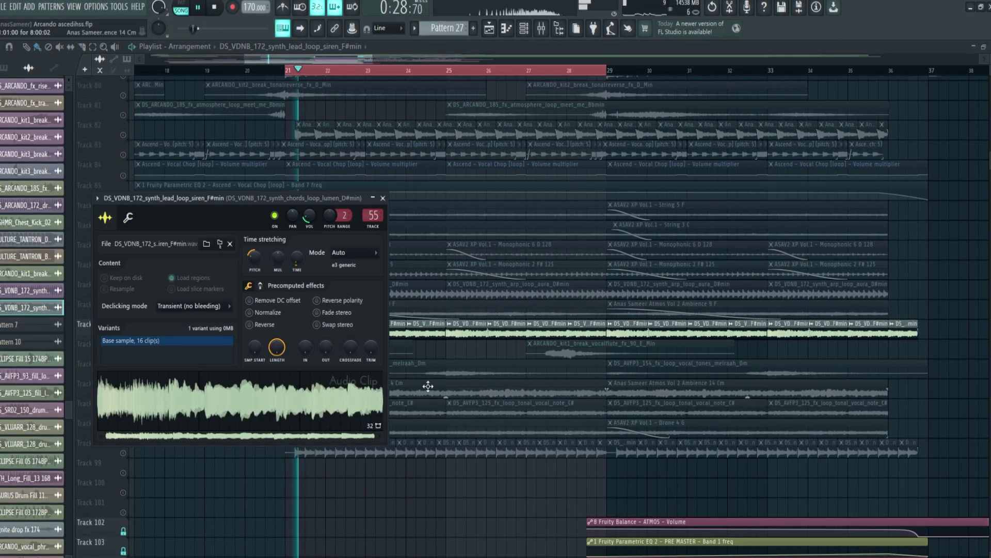
pyautogui.click(385, 200)
pyautogui.scroll(-2, 110, 420)
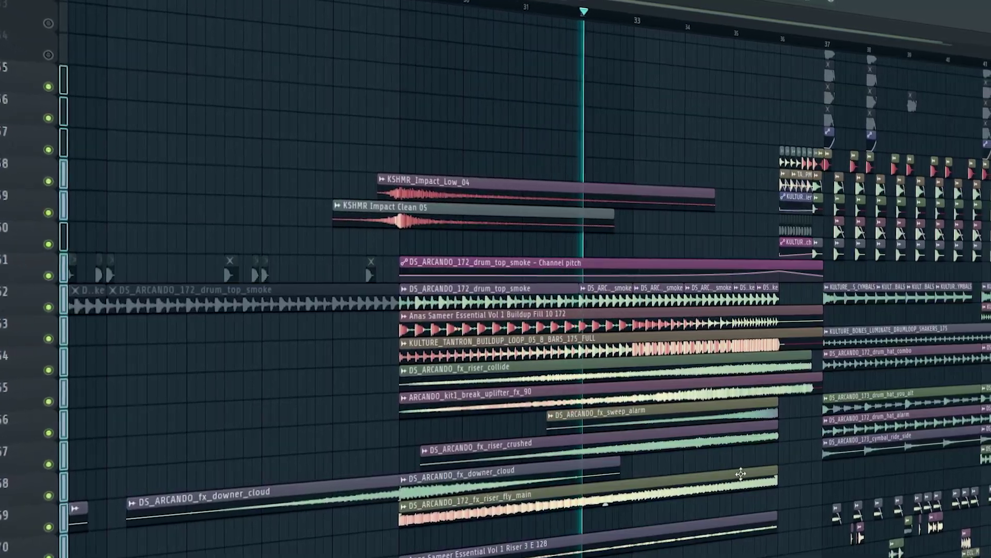
# Step: Review the buildup drums, impacts, risers, strings and atmosphere layers across the playlist during playback
pyautogui.scroll(-6, 714, 327)
pyautogui.scroll(-5, 697, 293)
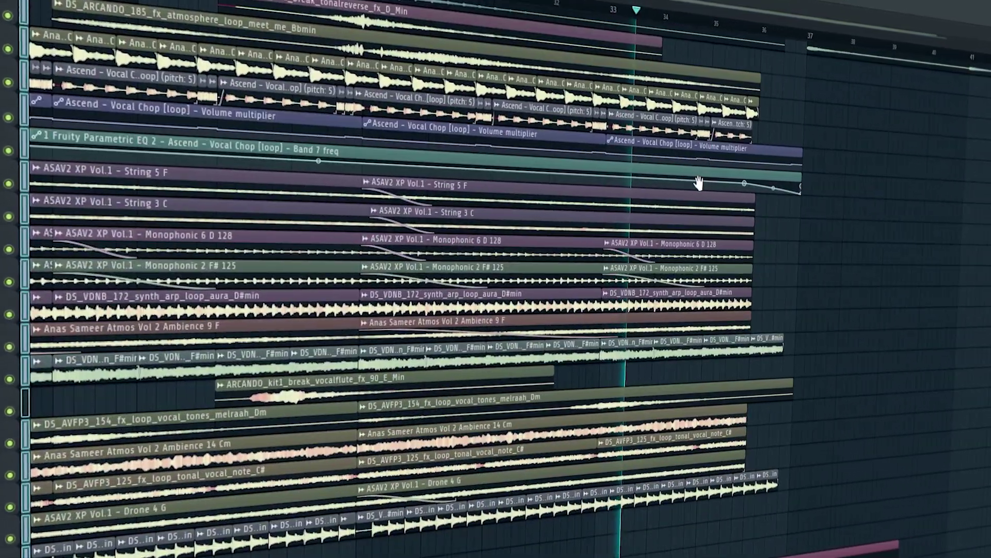
pyautogui.scroll(15, 671, 514)
pyautogui.scroll(2, 671, 514)
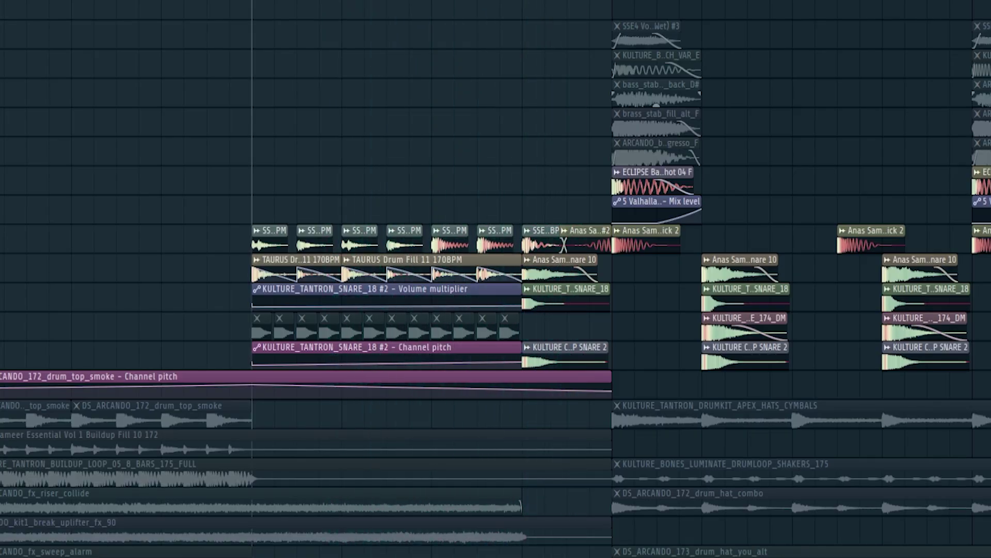
# Step: Play the buildup's end to examine the automation clips on tracks 102 to 105 and the PRE MASTER Fruity Balance volume
pyautogui.moveTo(631, 279); pyautogui.dragTo(526, 364)
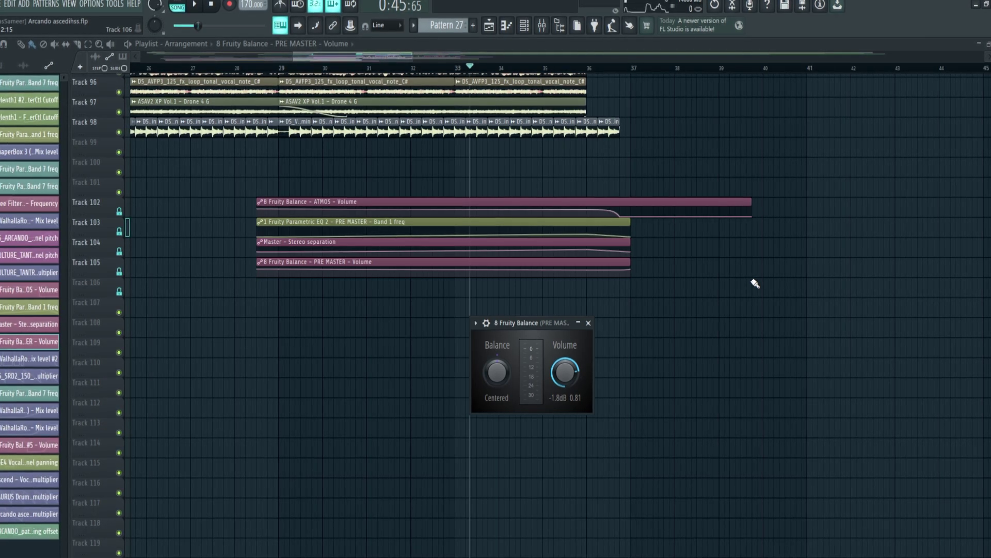
pyautogui.press('space')
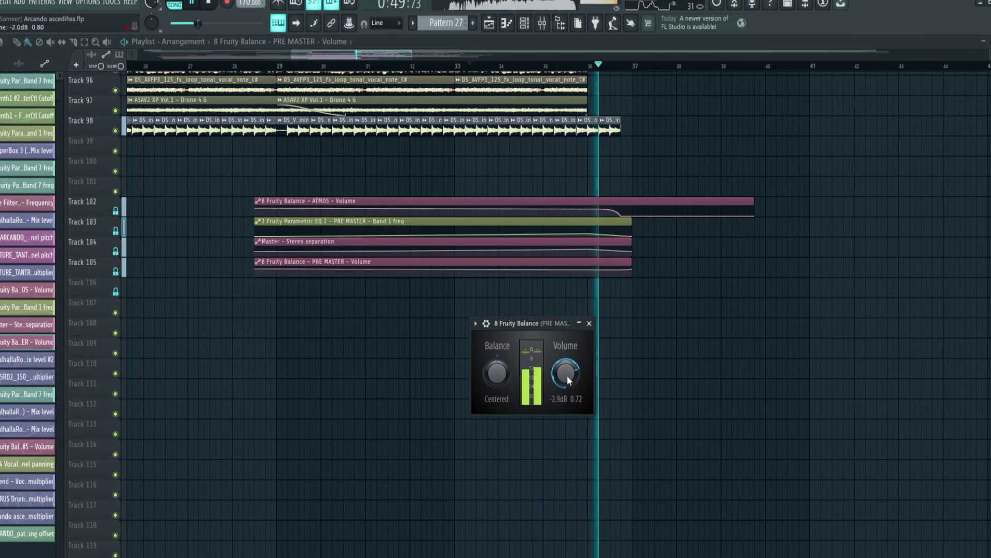
pyautogui.press('space')
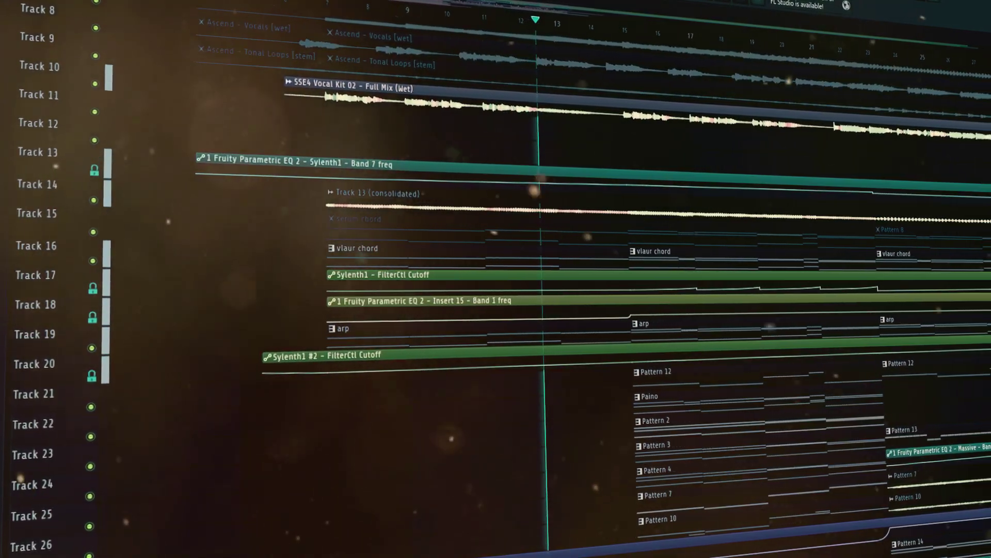
# Step: Review the arrangement's vocal, chord, arp, effects and atmosphere tracks while the intro and first verse play
pyautogui.scroll(-5, 496, 279)
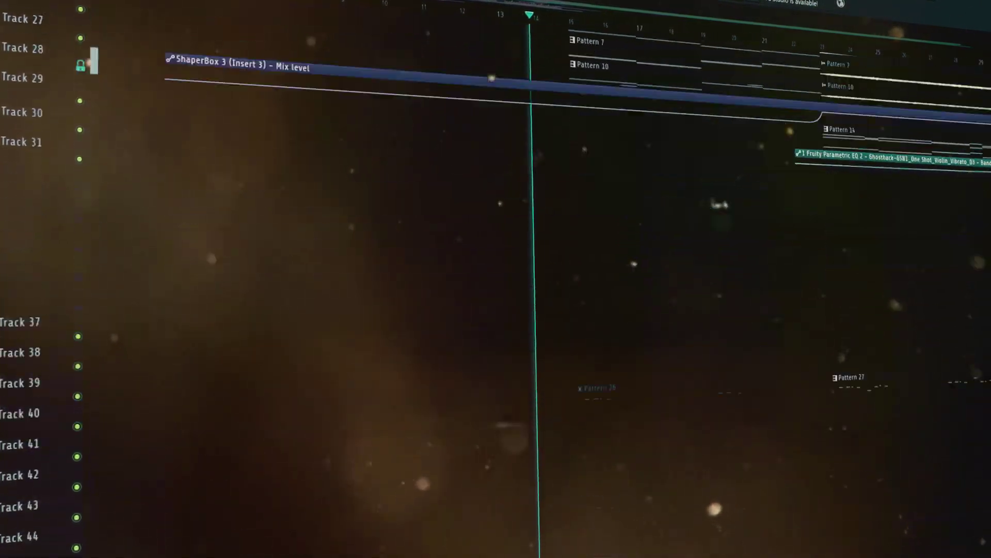
pyautogui.scroll(-10, 495, 279)
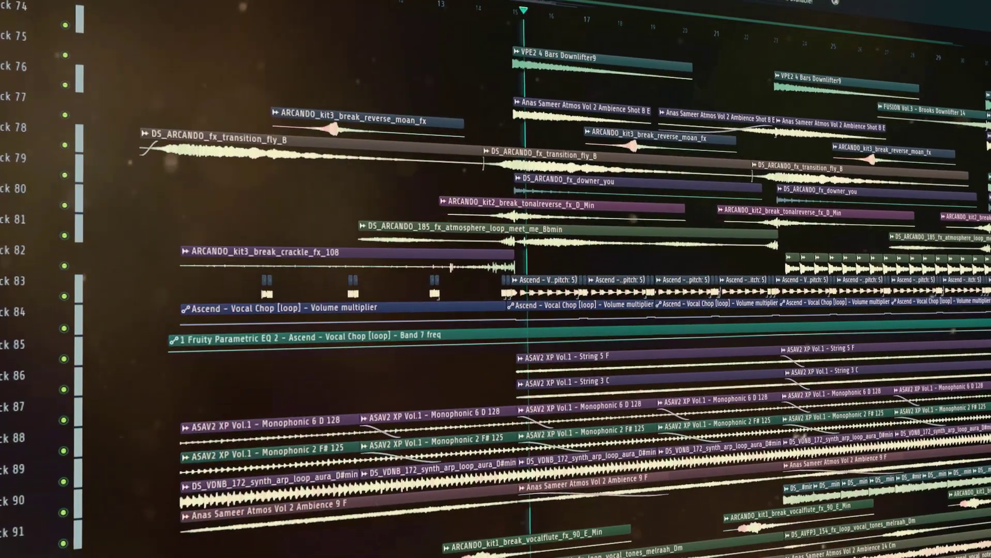
pyautogui.scroll(3, 496, 279)
pyautogui.scroll(-8, 496, 279)
pyautogui.scroll(5, 495, 279)
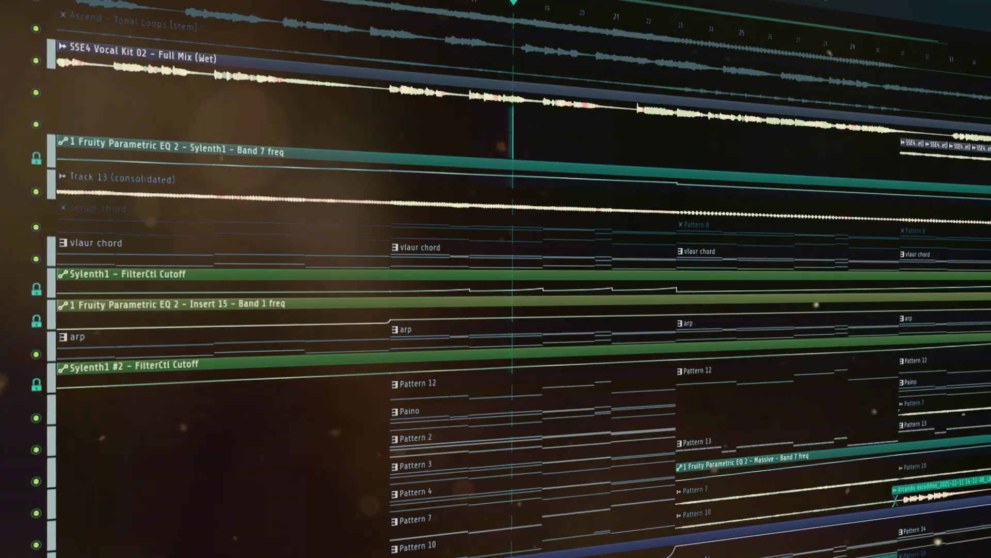